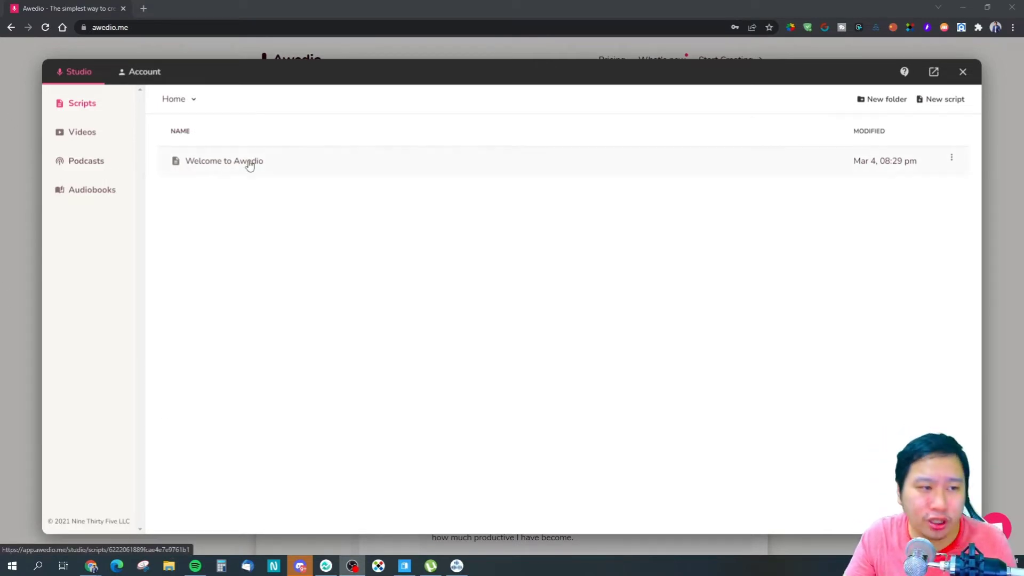
- Open the Welcome to Awedio script and view its background music settings without changing them
click(249, 165)
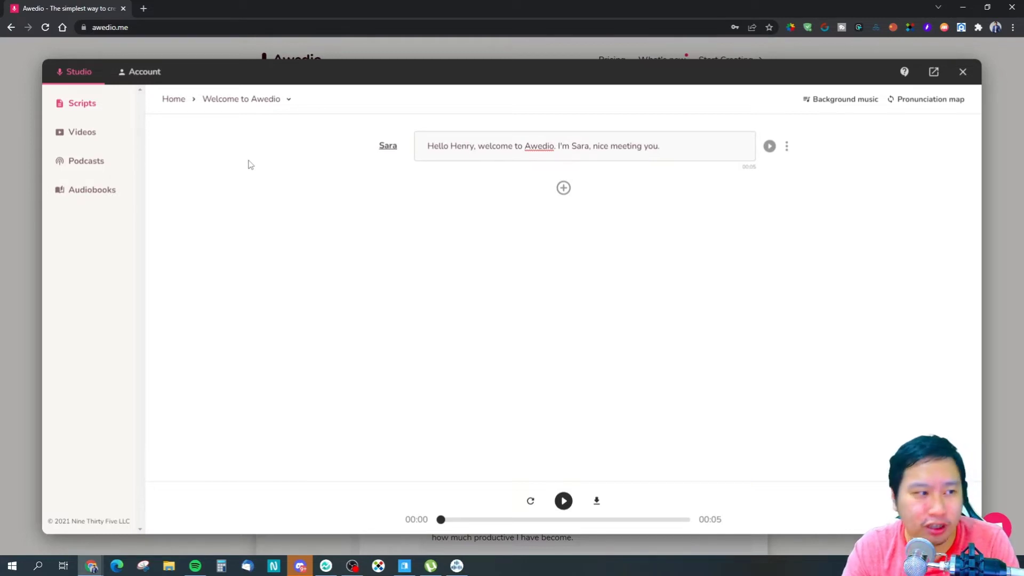
drag(421, 147, 692, 129)
click(685, 218)
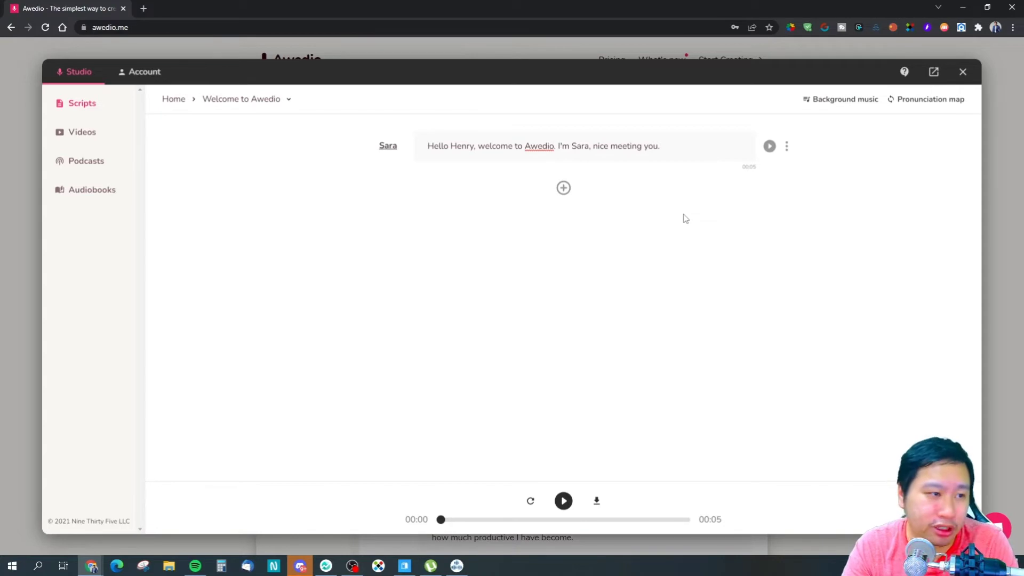
click(823, 99)
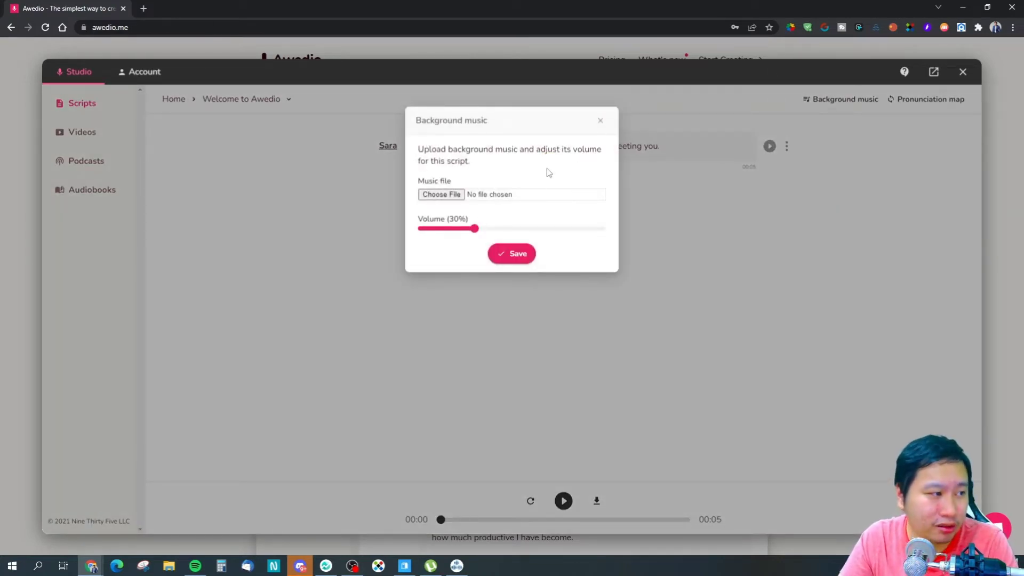
click(599, 122)
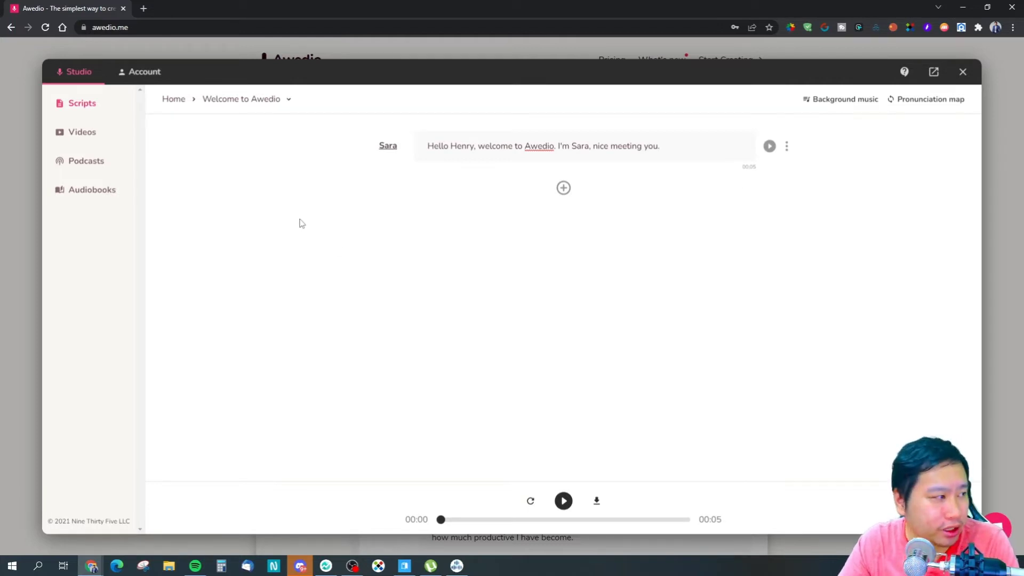
- Fill in a new video form with the title yrdy, Landscape size, fade effect between sections and subtitles enabled
click(95, 140)
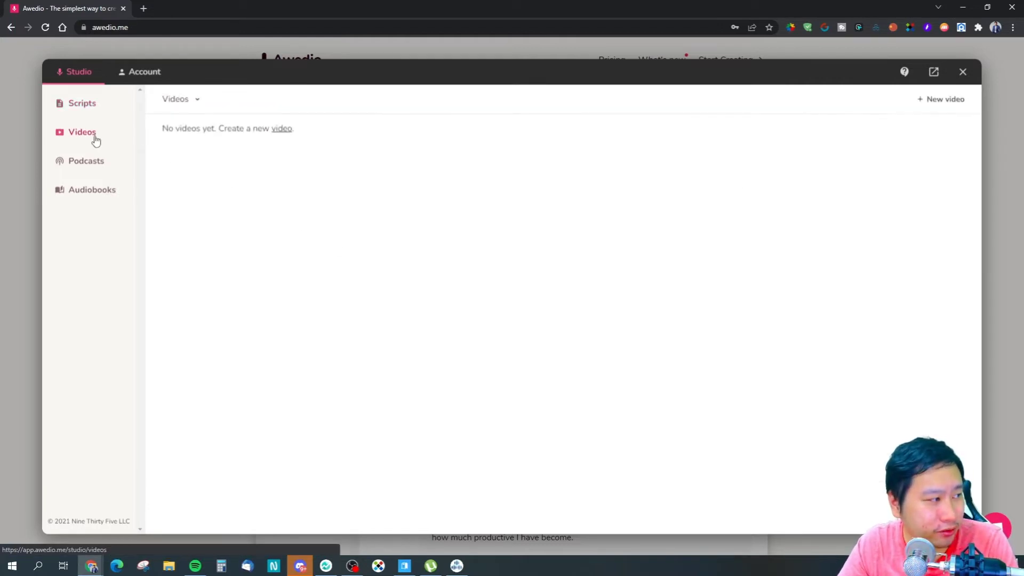
click(939, 101)
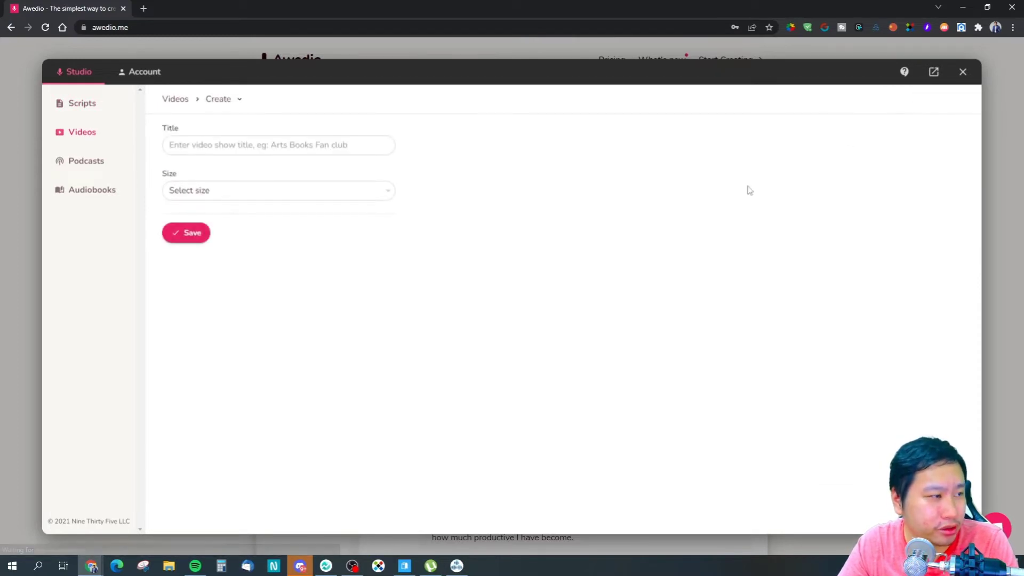
click(228, 143)
text(yrdy)
click(236, 196)
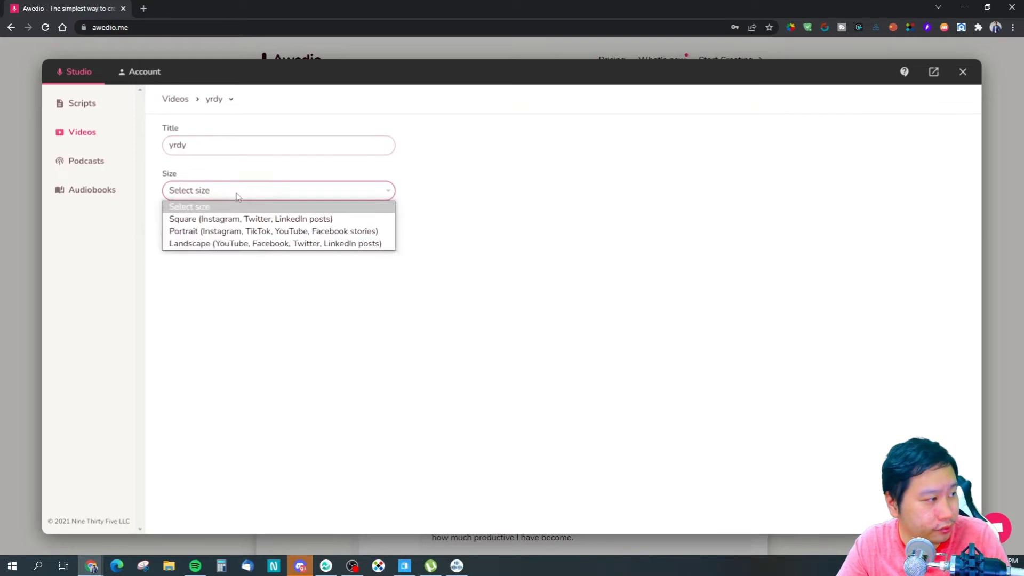
click(255, 242)
click(196, 219)
click(201, 245)
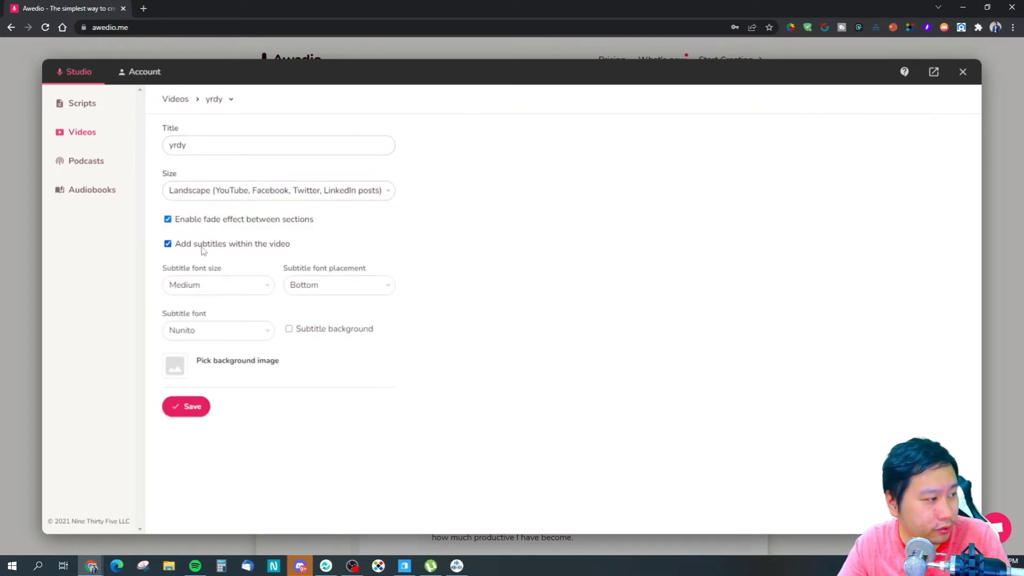
- Open the existing Test video and add an empty section after its second section
click(91, 132)
click(240, 168)
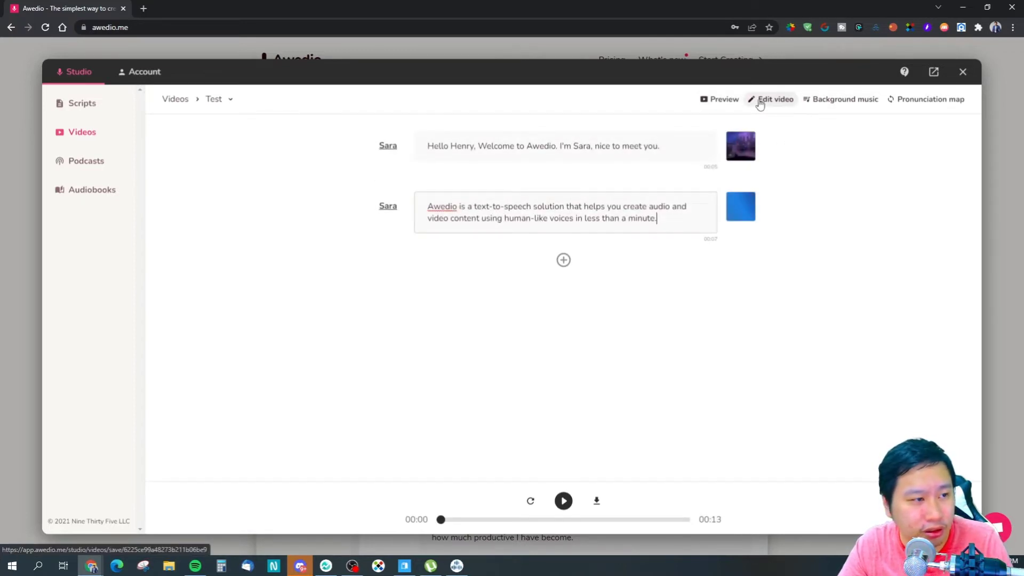
click(564, 260)
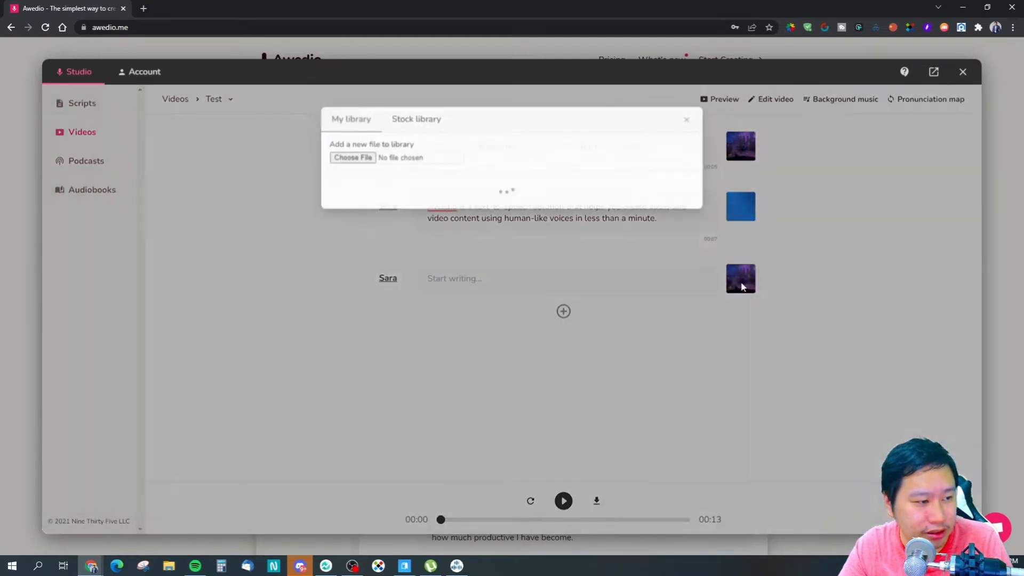
- Look through the personal and stock media libraries available for the new section's background, and leave the image as is
click(740, 278)
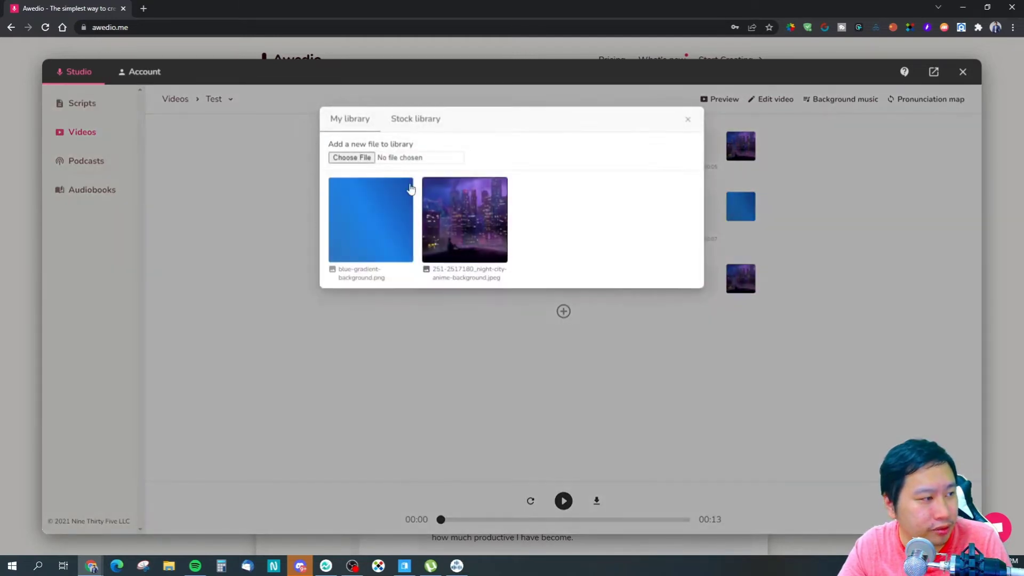
click(404, 119)
click(449, 149)
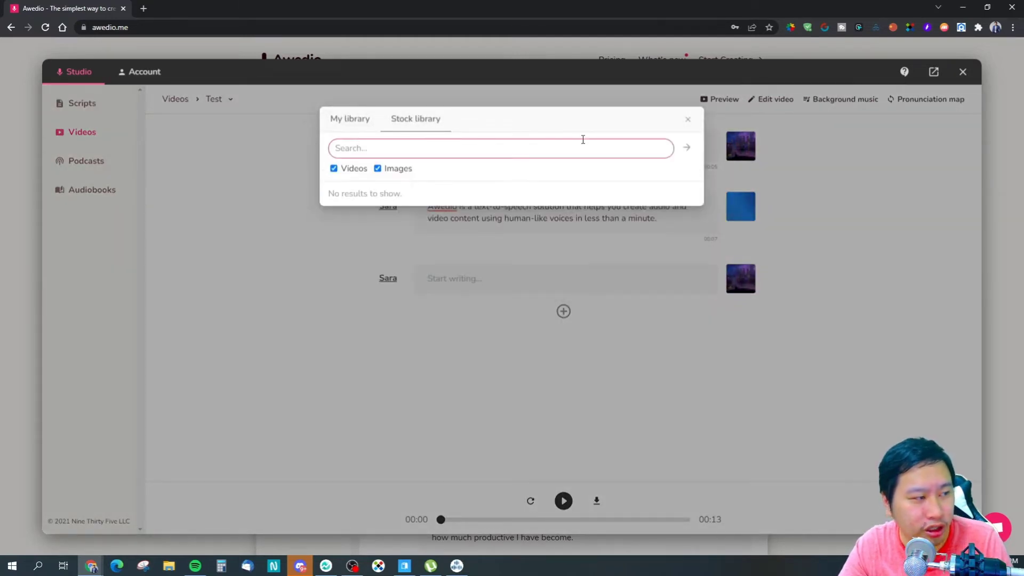
click(687, 119)
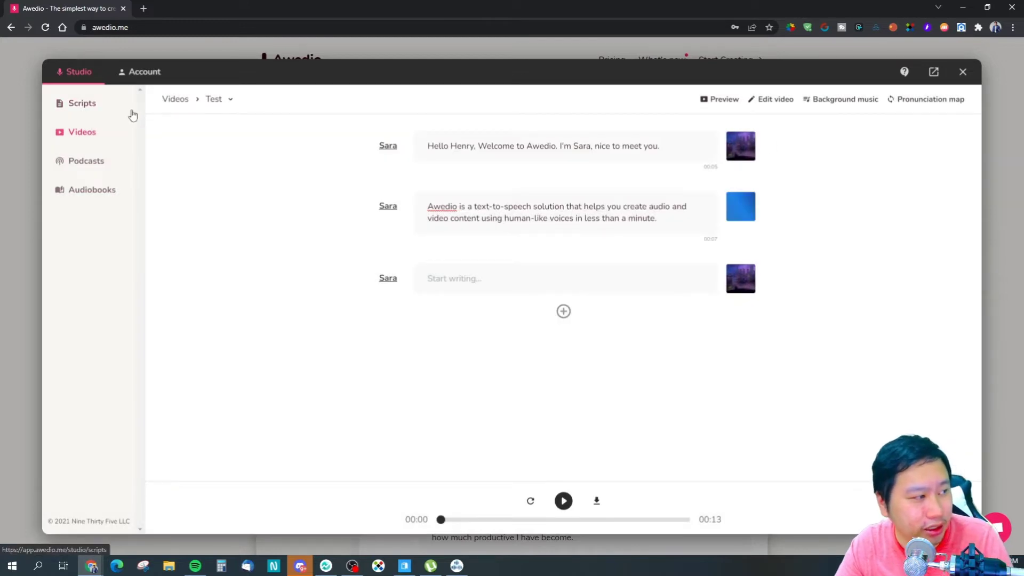
- Reopen the Welcome to Awedio script and play back its narration
click(133, 115)
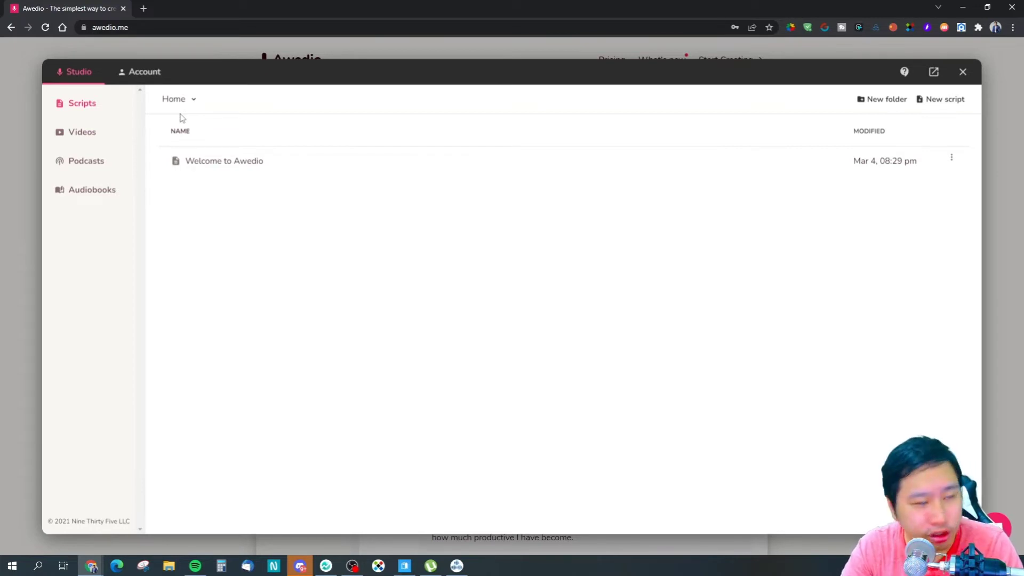
click(283, 159)
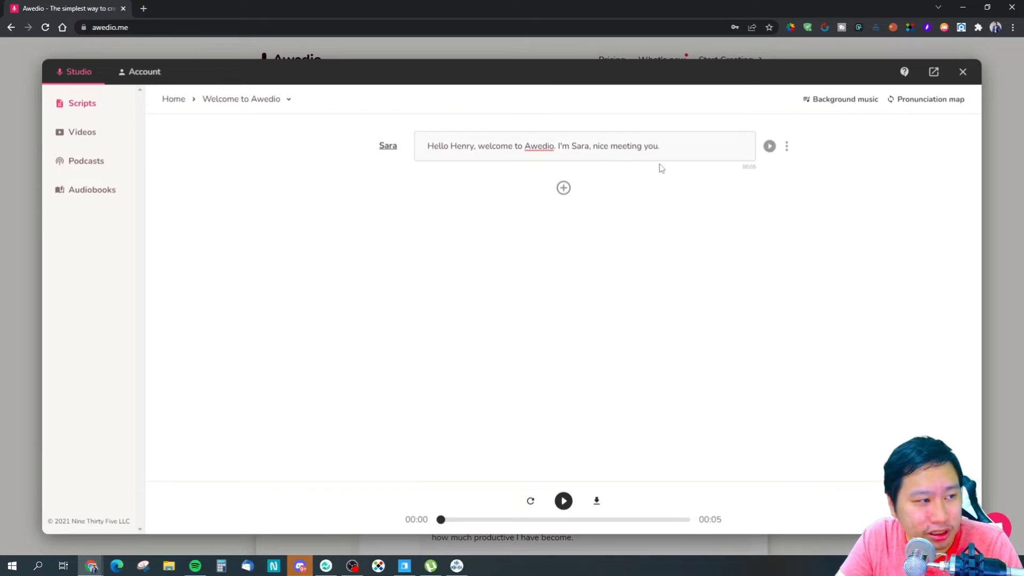
click(747, 257)
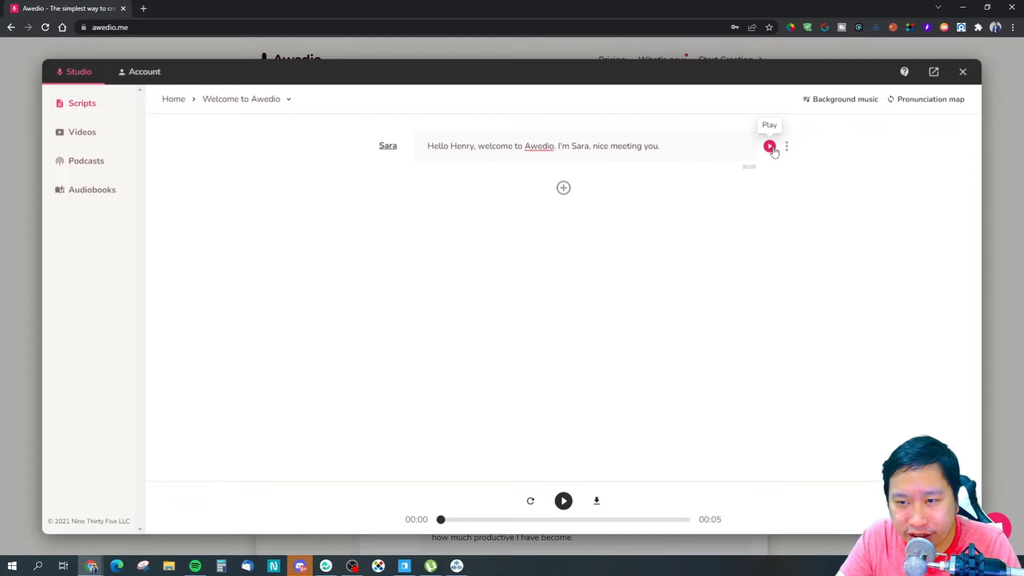
click(563, 500)
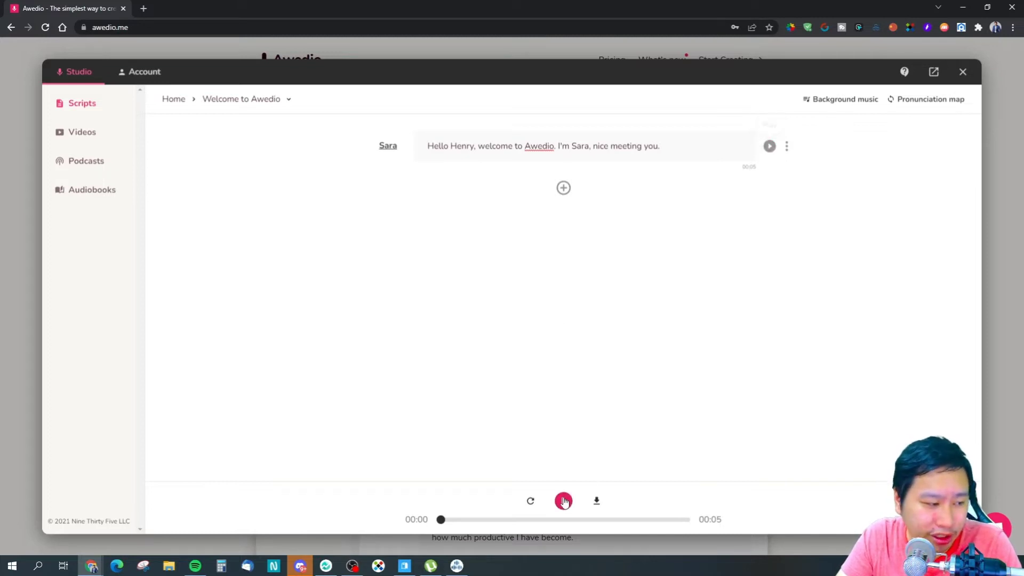
click(563, 500)
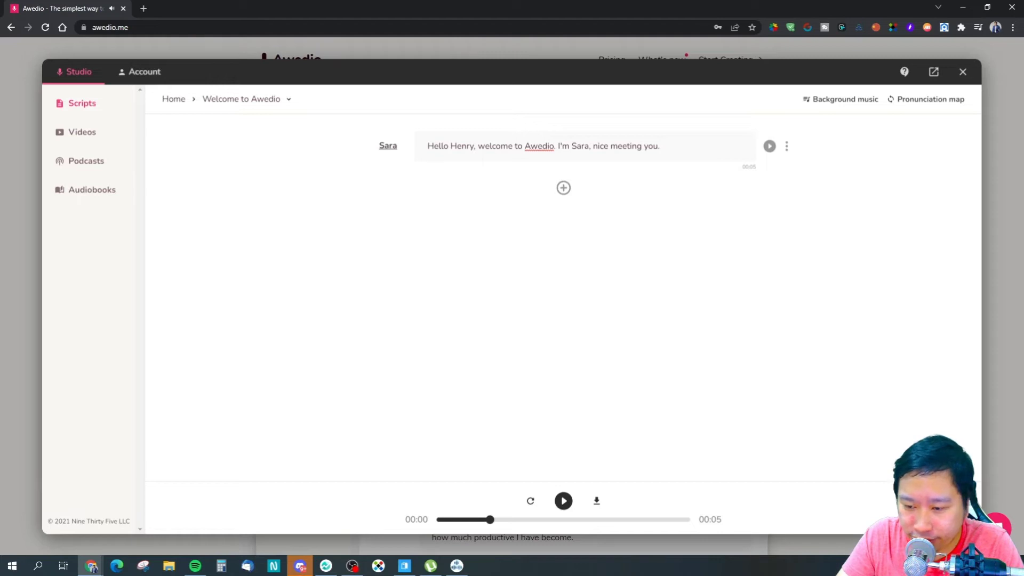
click(563, 501)
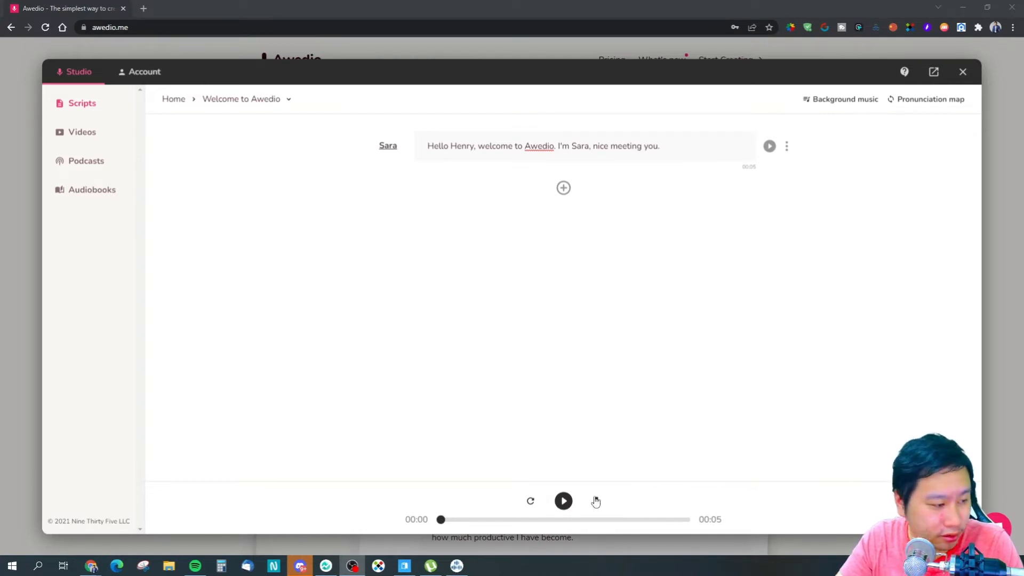
click(563, 500)
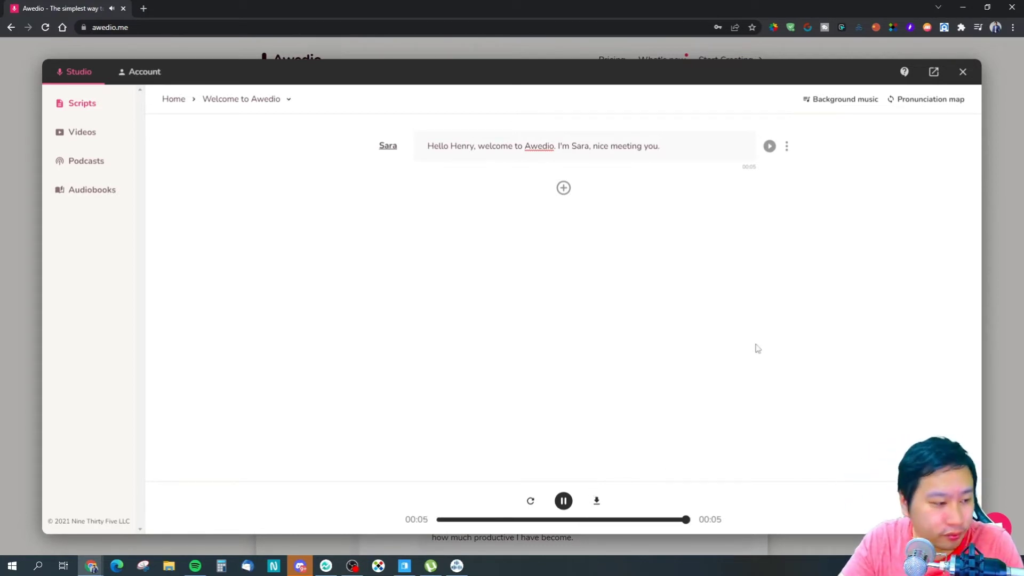
key(alt+Tab)
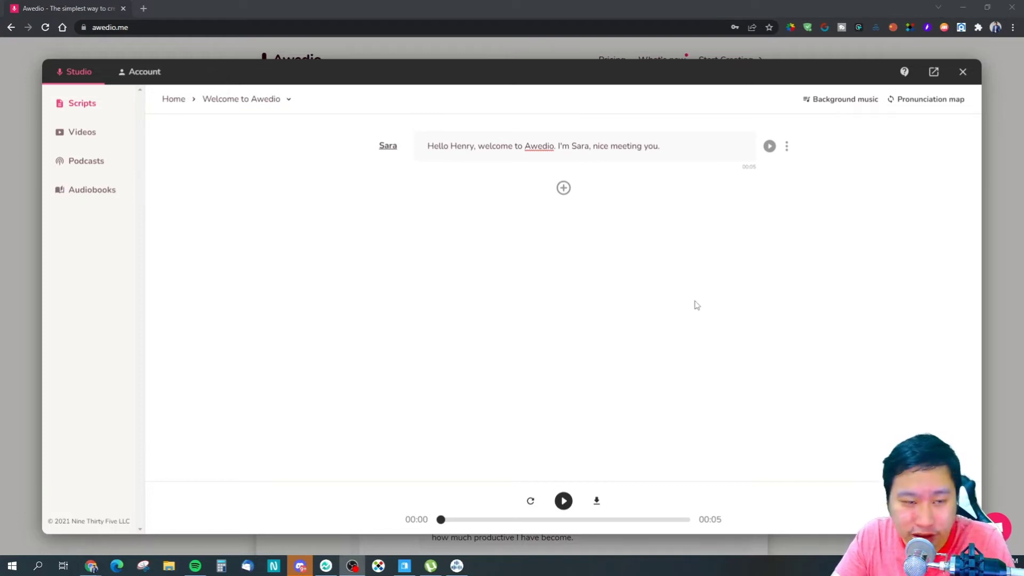
- Open the voice selection for the script's line, filter English voices by the Singapore dialect, and preview Wayne and Luna
click(391, 147)
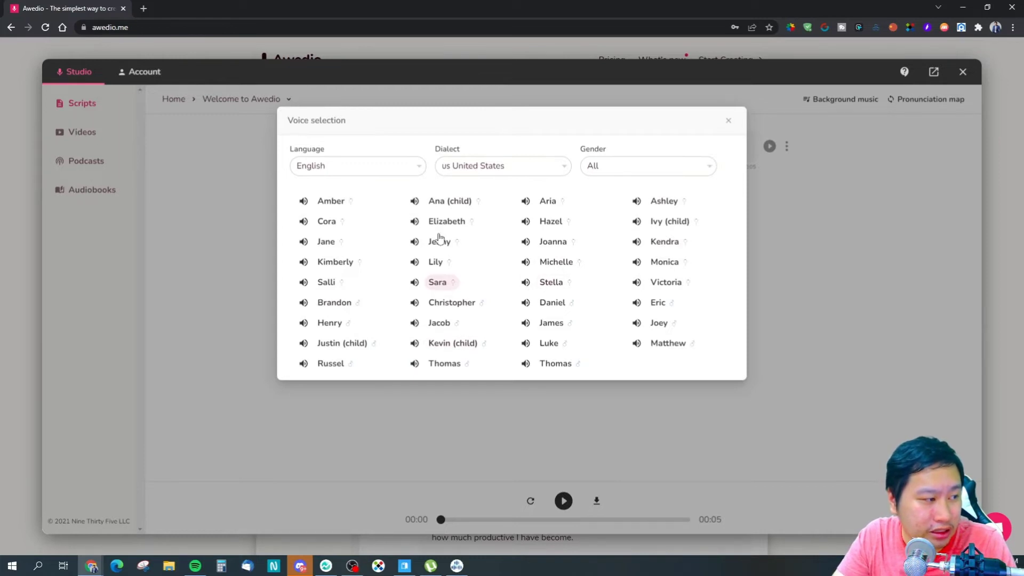
click(466, 171)
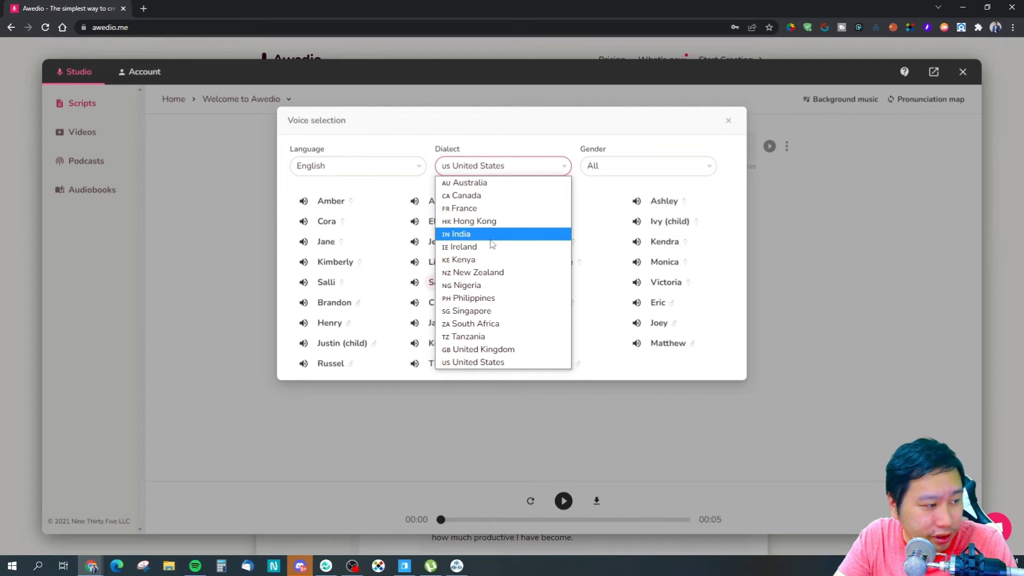
click(459, 311)
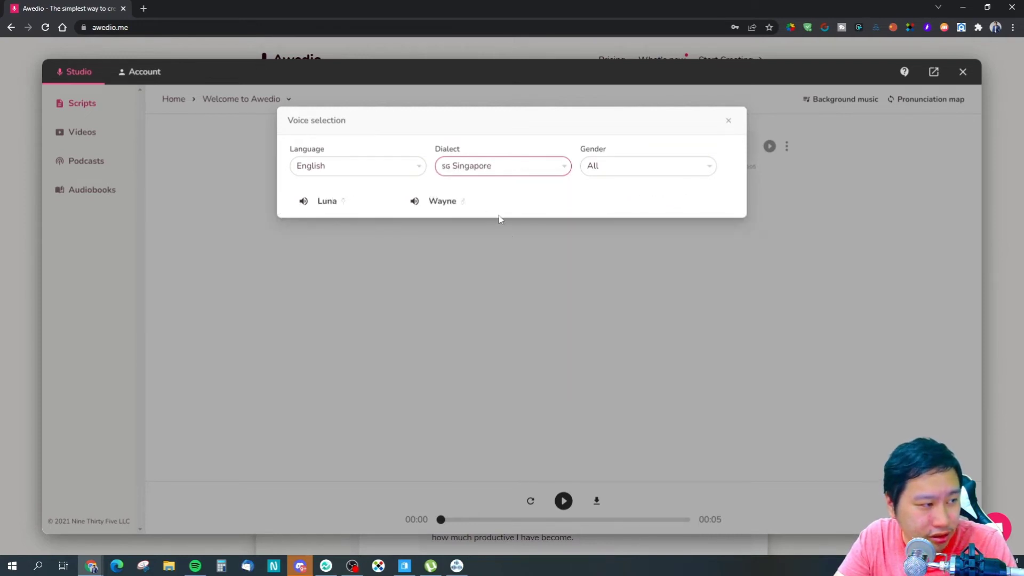
click(414, 202)
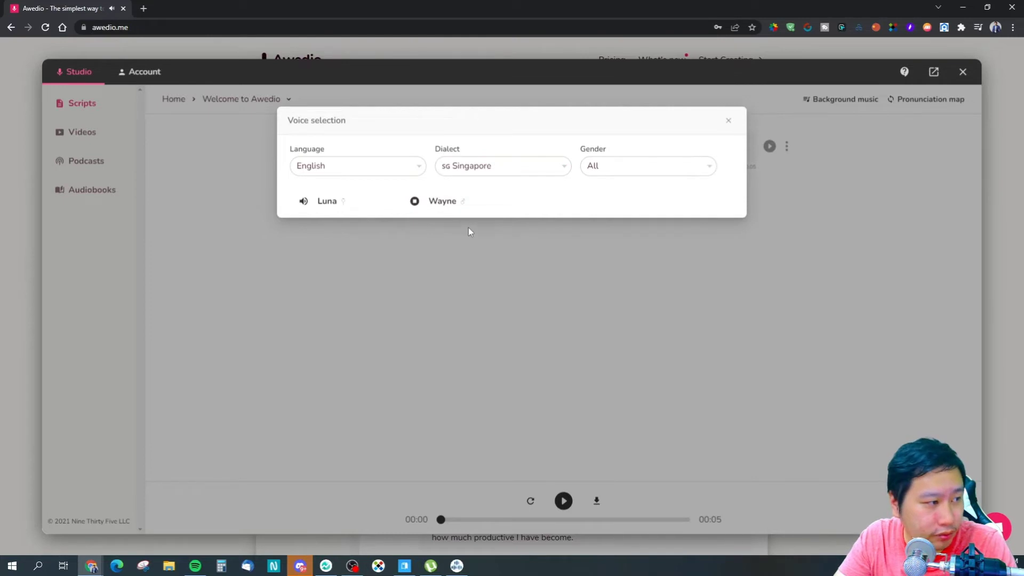
click(414, 202)
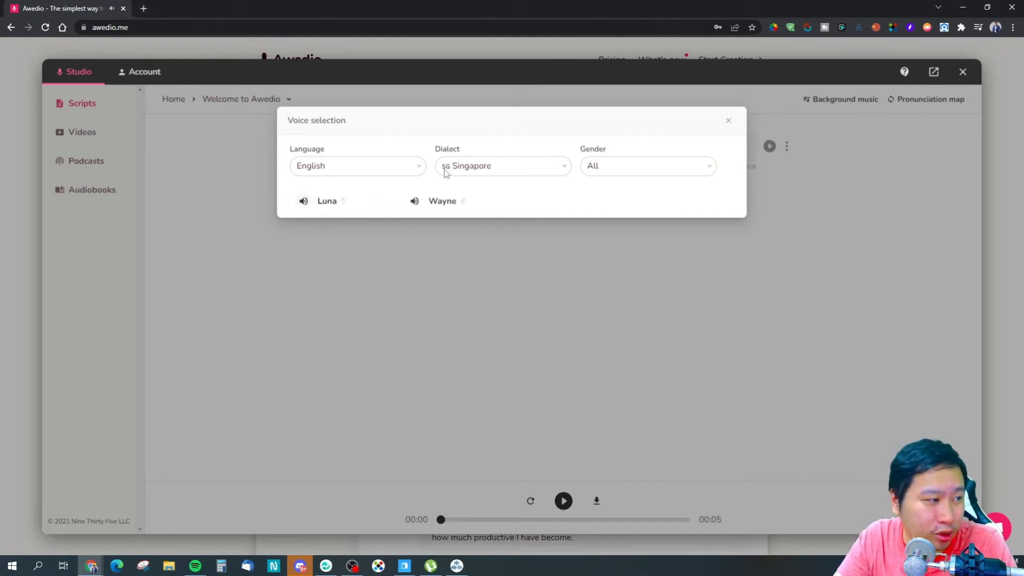
click(302, 207)
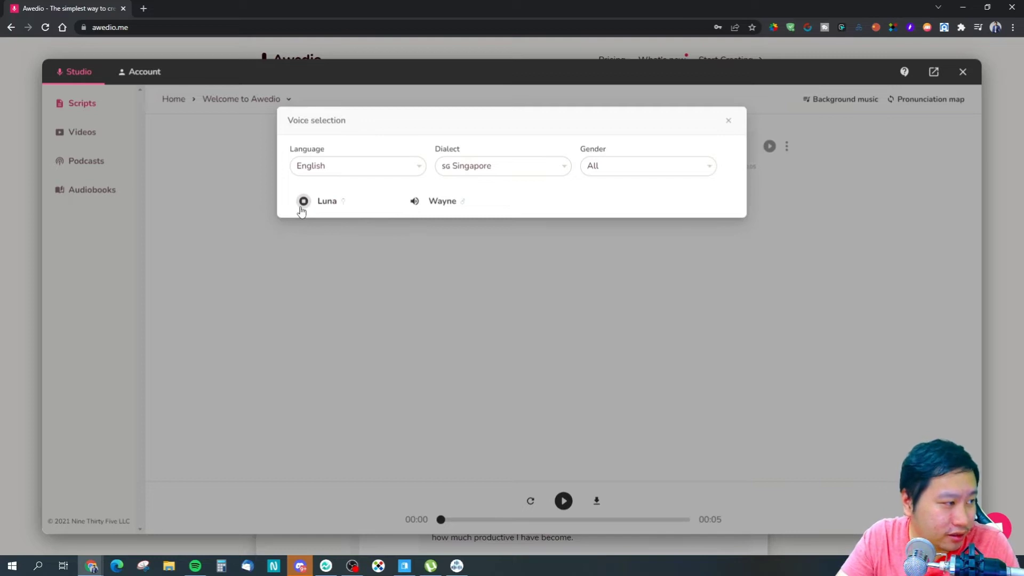
- Filter the English voices by the Hong Kong dialect and preview Sam and Yan
click(497, 172)
click(487, 222)
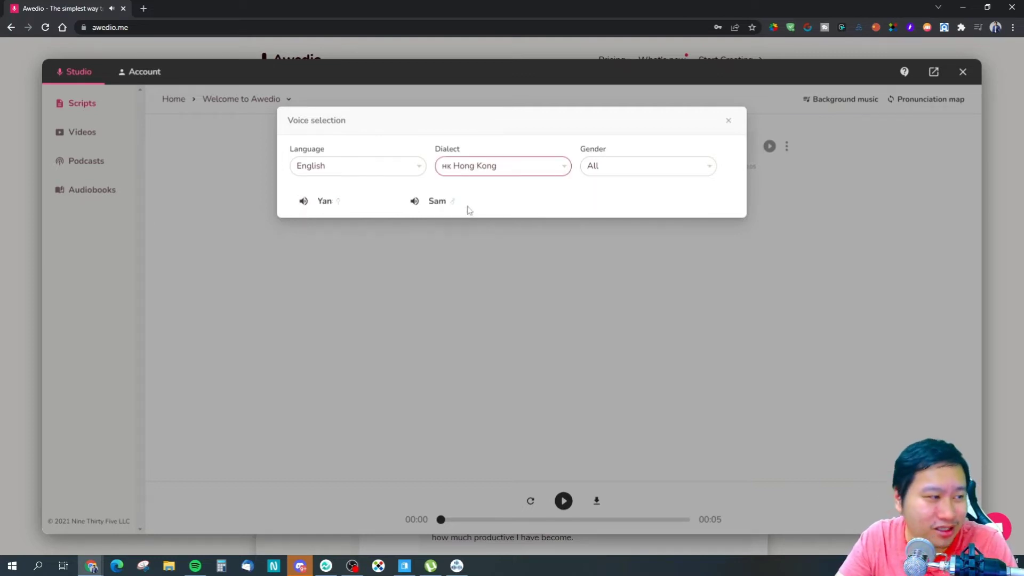
click(413, 202)
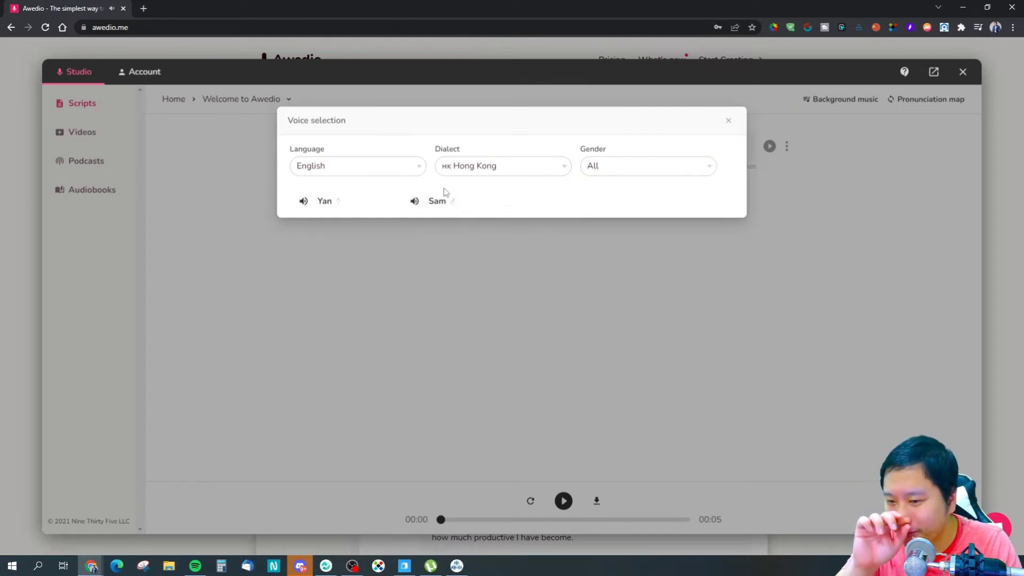
click(303, 203)
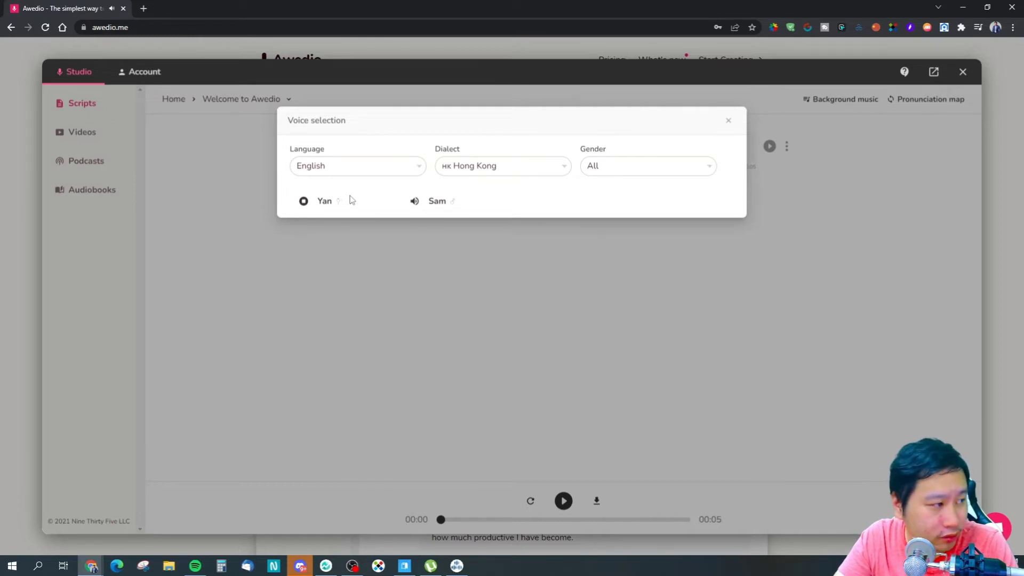
click(299, 208)
- Set the dialect filter to Singapore, browse the available languages, and change the voice language to Chinese
click(465, 169)
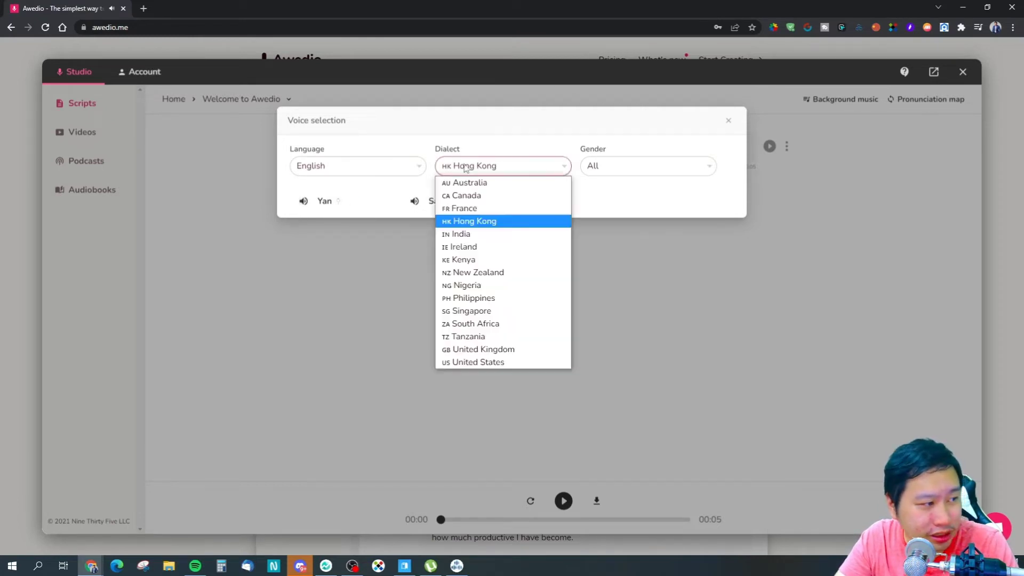
click(470, 311)
click(373, 167)
scroll(336, 355, down, 10)
scroll(339, 354, up, 8)
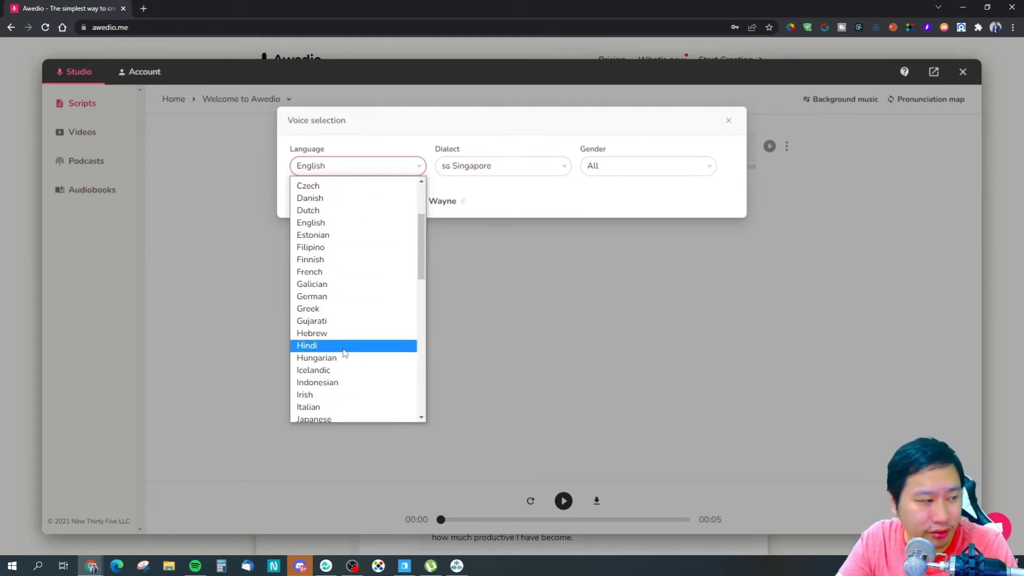
scroll(345, 353, down, 5)
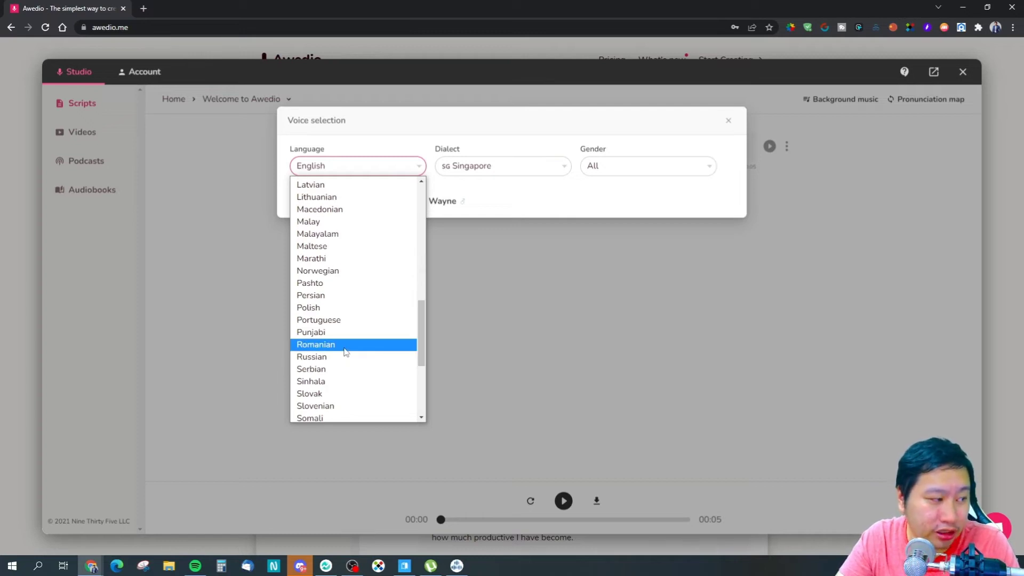
scroll(352, 336, up, 4)
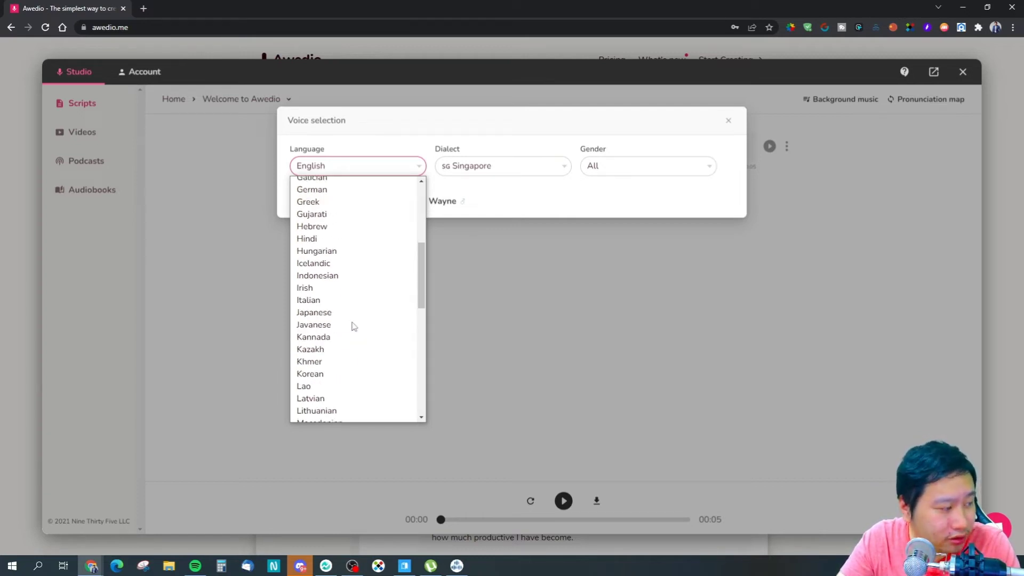
scroll(351, 326, up, 4)
click(314, 268)
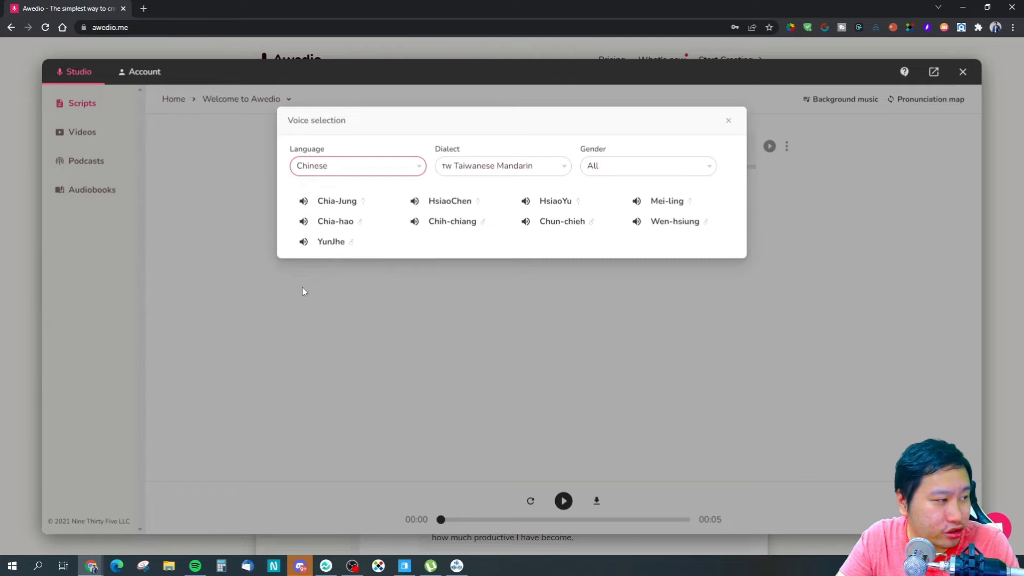
- Filter the Chinese voices by the Hong Kong dialect and preview the Wing voice
click(471, 165)
click(465, 182)
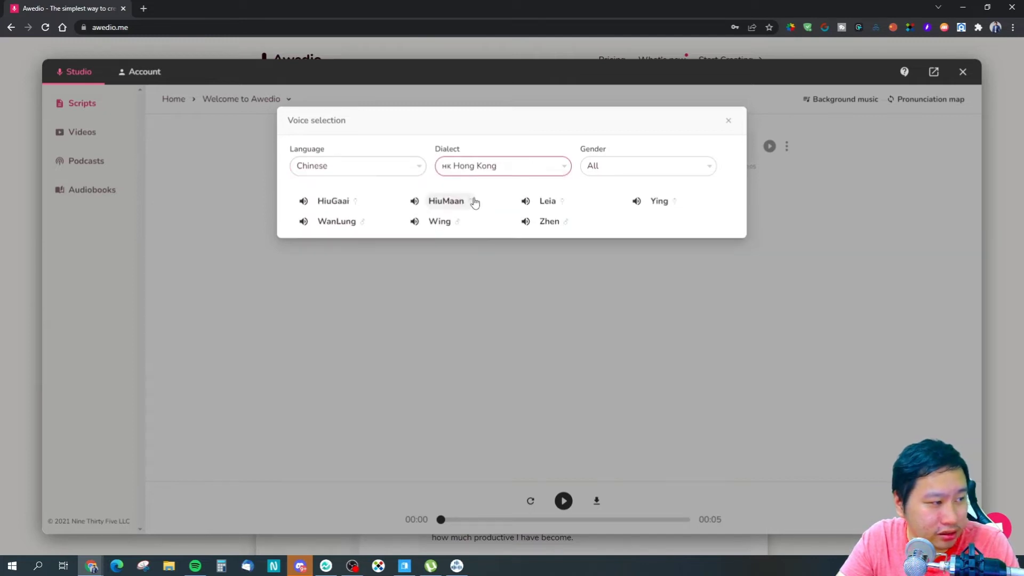
click(611, 225)
click(415, 222)
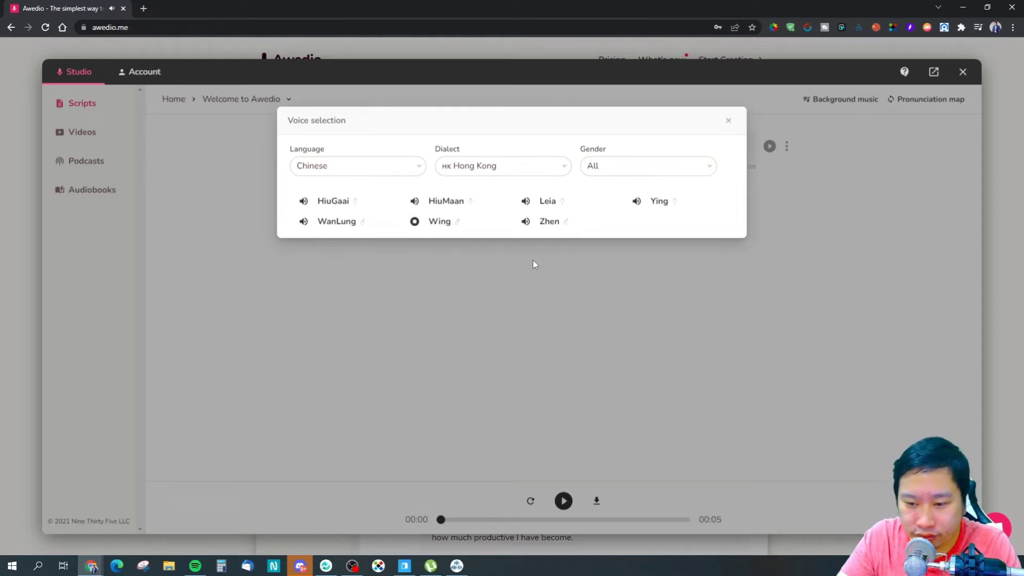
click(415, 222)
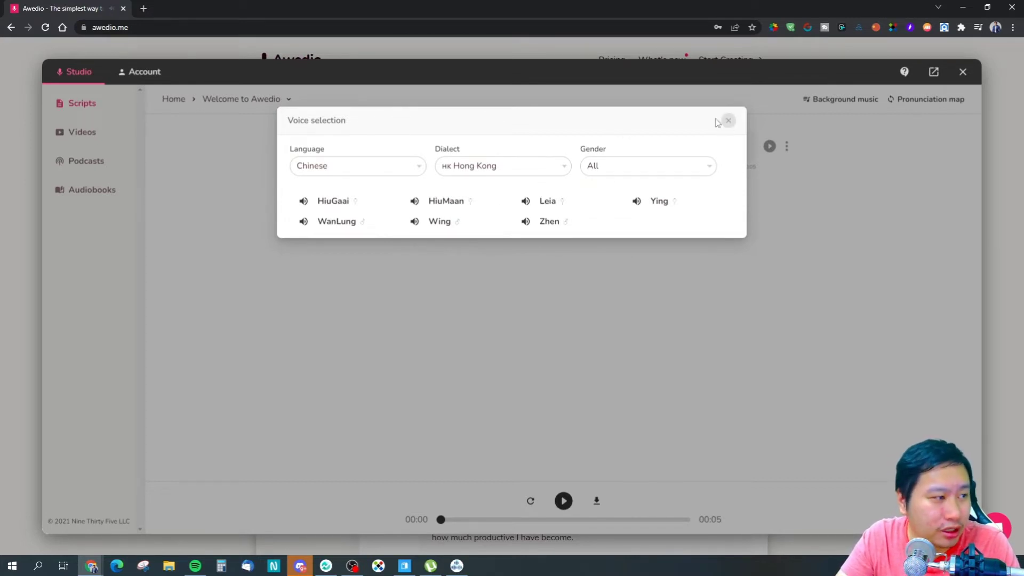
- Look through the full list of available voice languages, switch the language to English, and close the voice selection
click(373, 166)
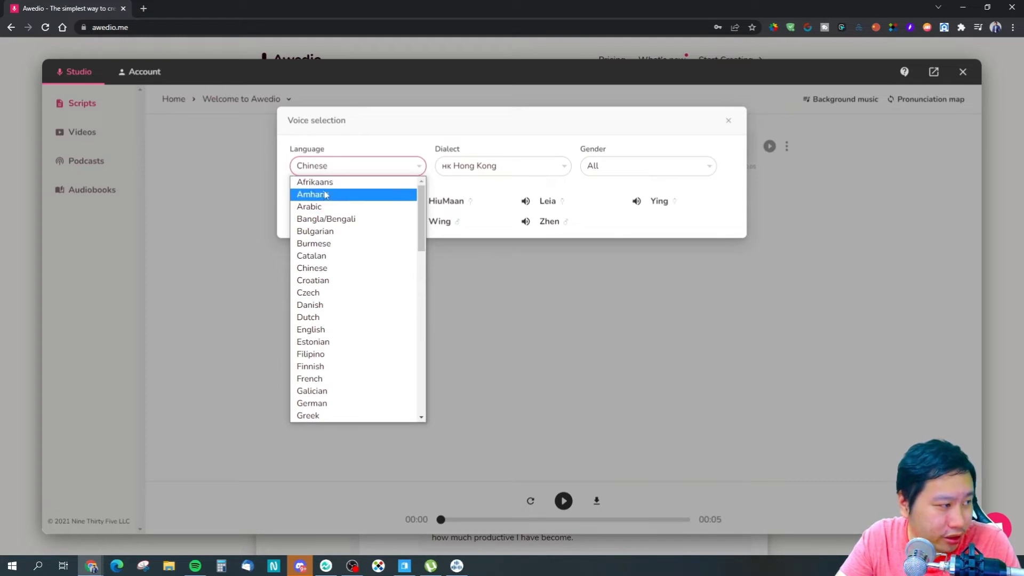
scroll(352, 275, down, 10)
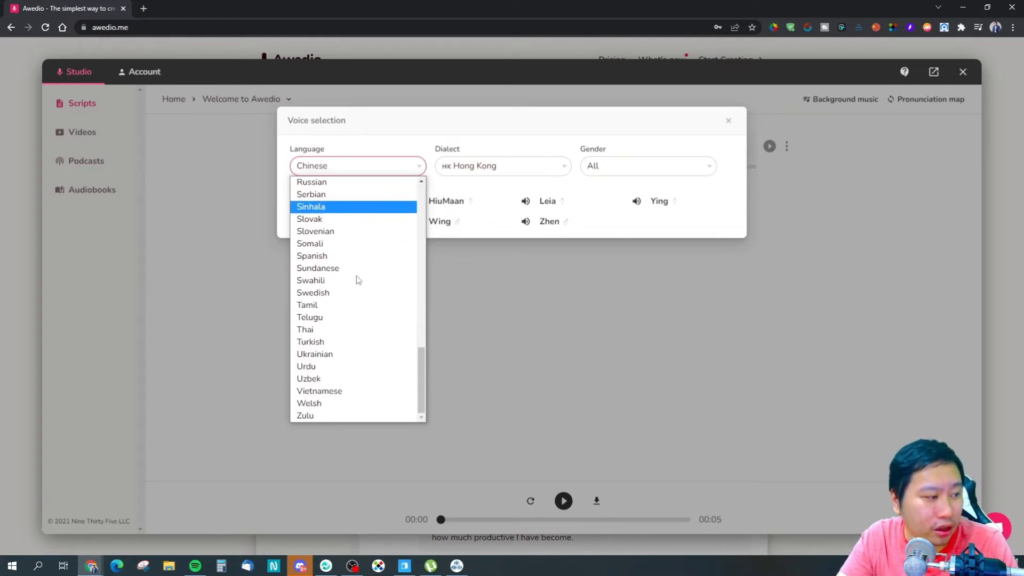
scroll(349, 281, up, 4)
scroll(350, 295, down, 3)
scroll(351, 295, down, 1)
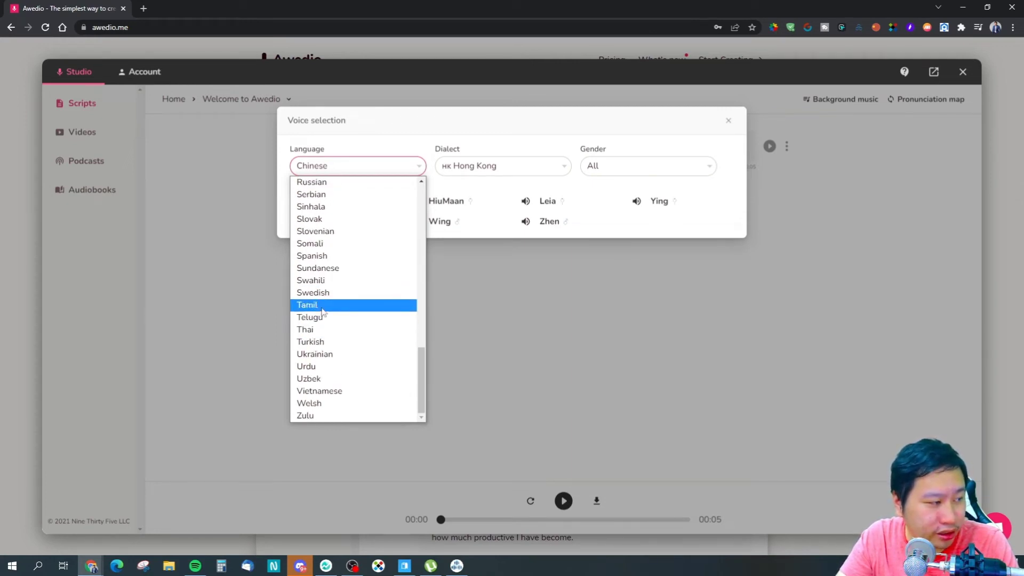
scroll(339, 365, up, 4)
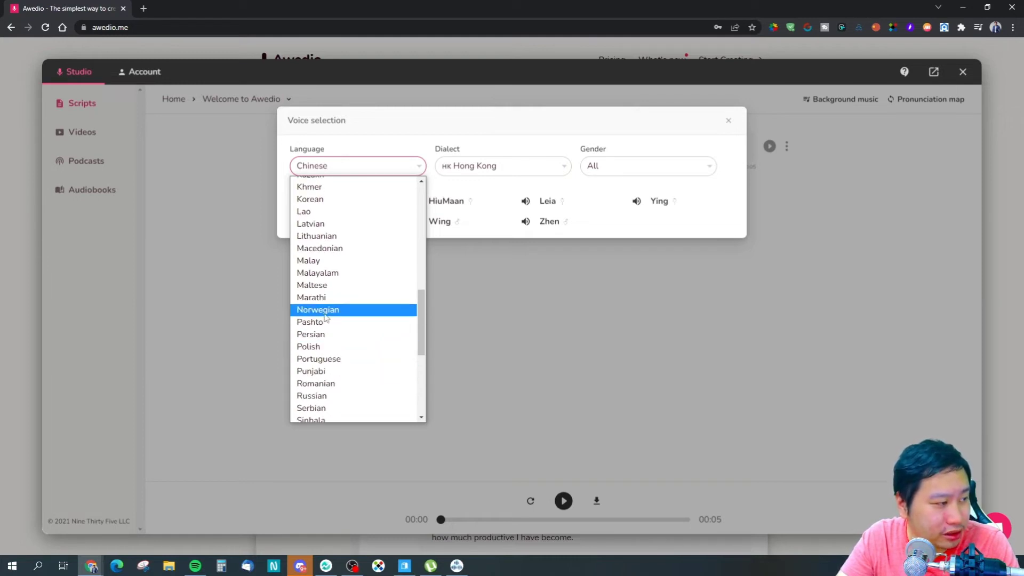
scroll(325, 314, up, 4)
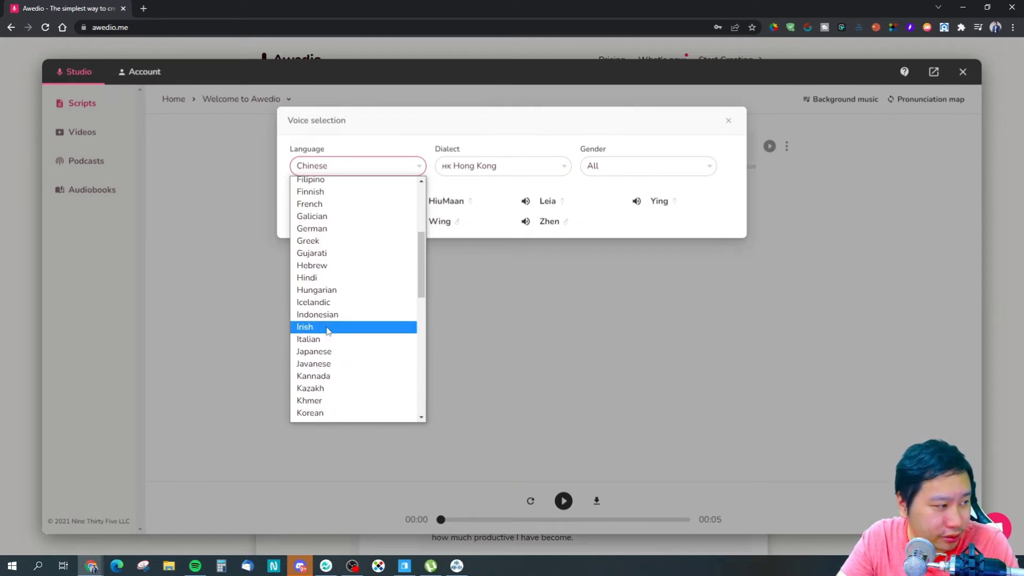
scroll(318, 345, up, 3)
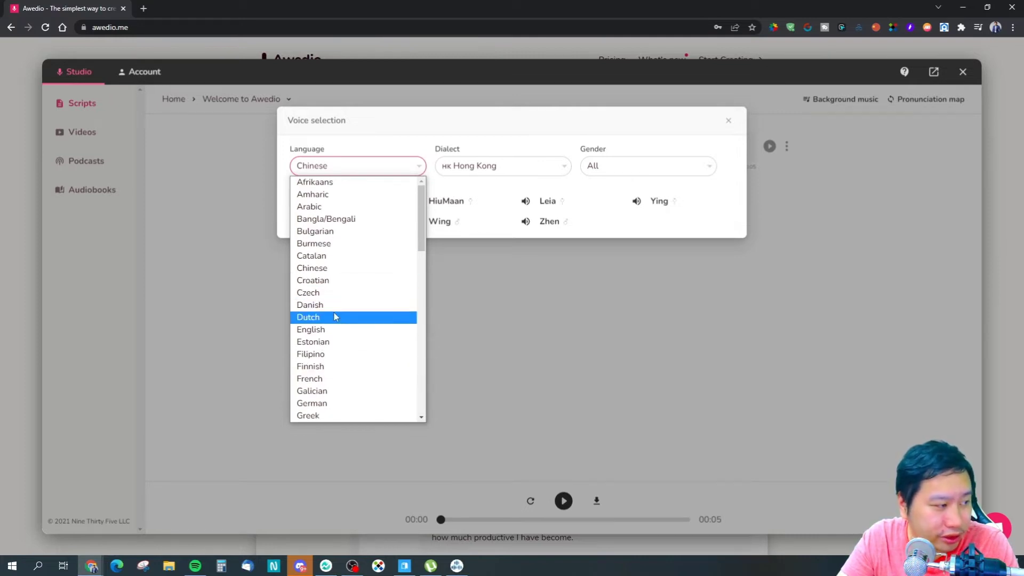
scroll(332, 316, down, 7)
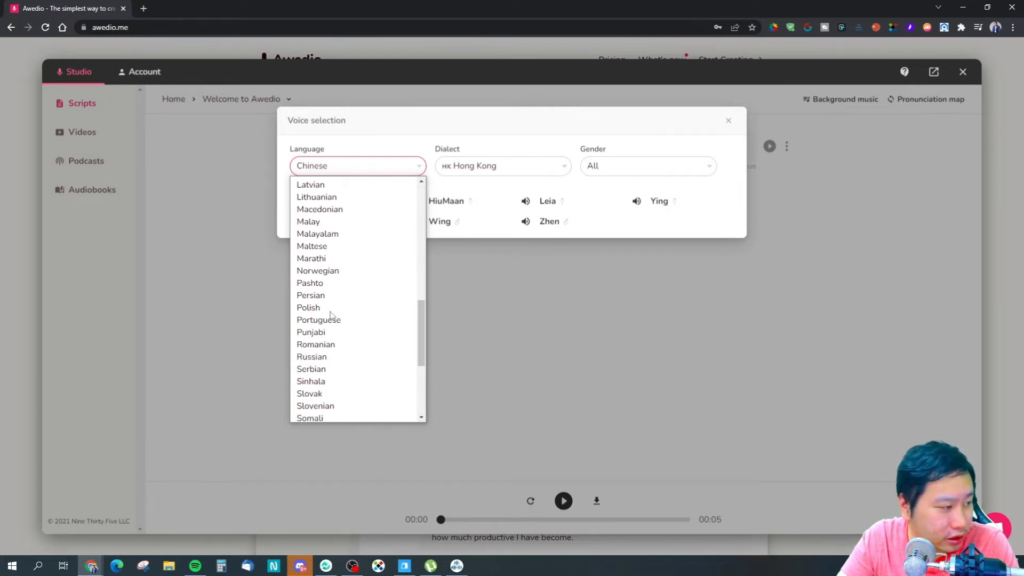
scroll(330, 315, down, 2)
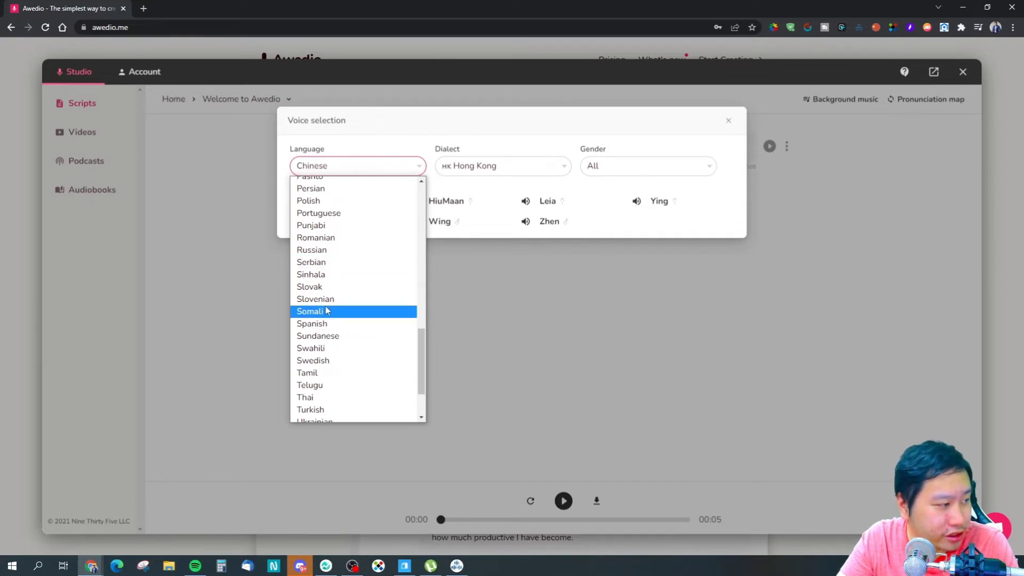
scroll(327, 311, up, 5)
scroll(327, 310, up, 4)
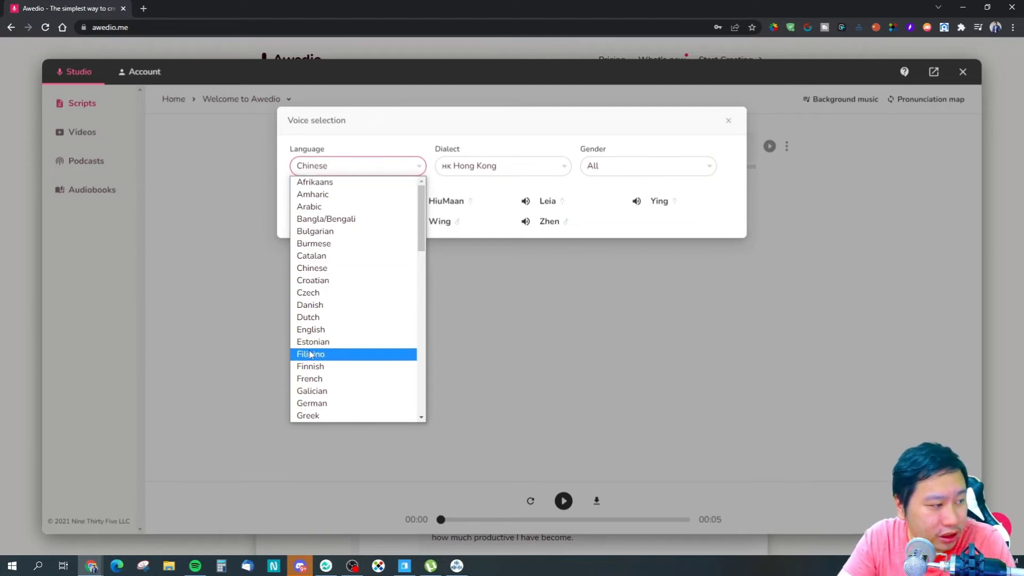
click(317, 329)
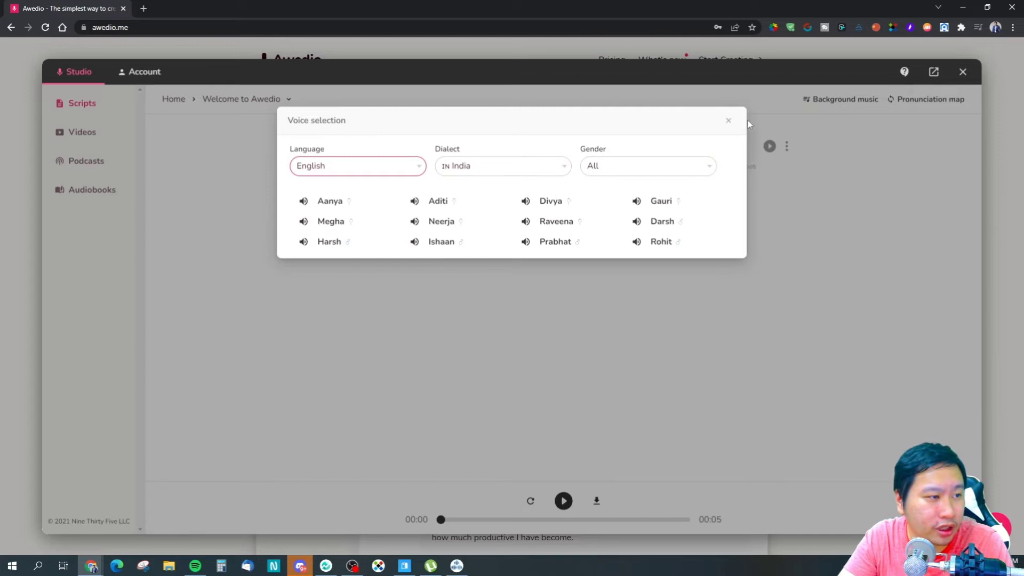
click(728, 121)
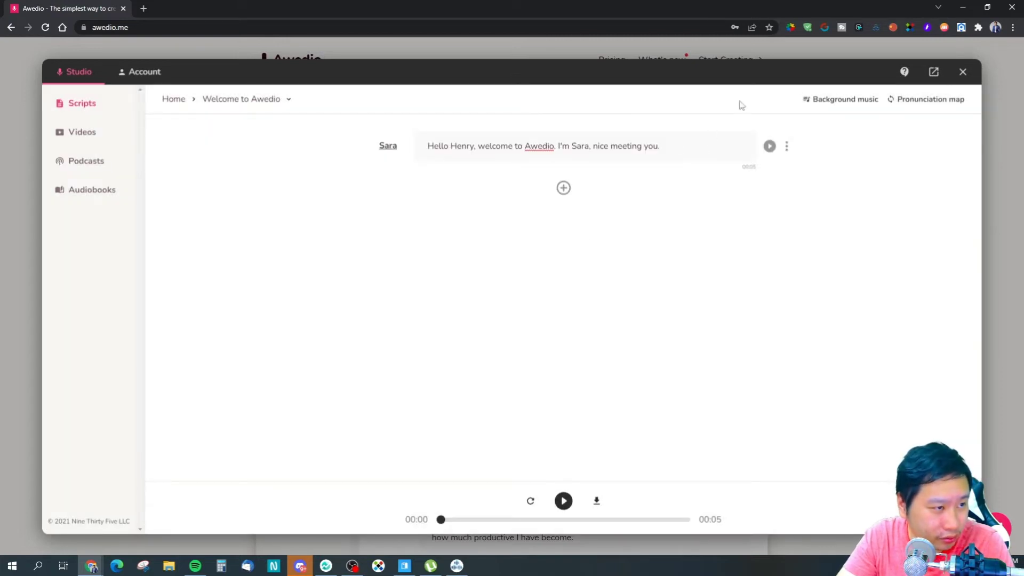
- View the script's background music settings without changing them, and add an empty second line to the script
click(831, 103)
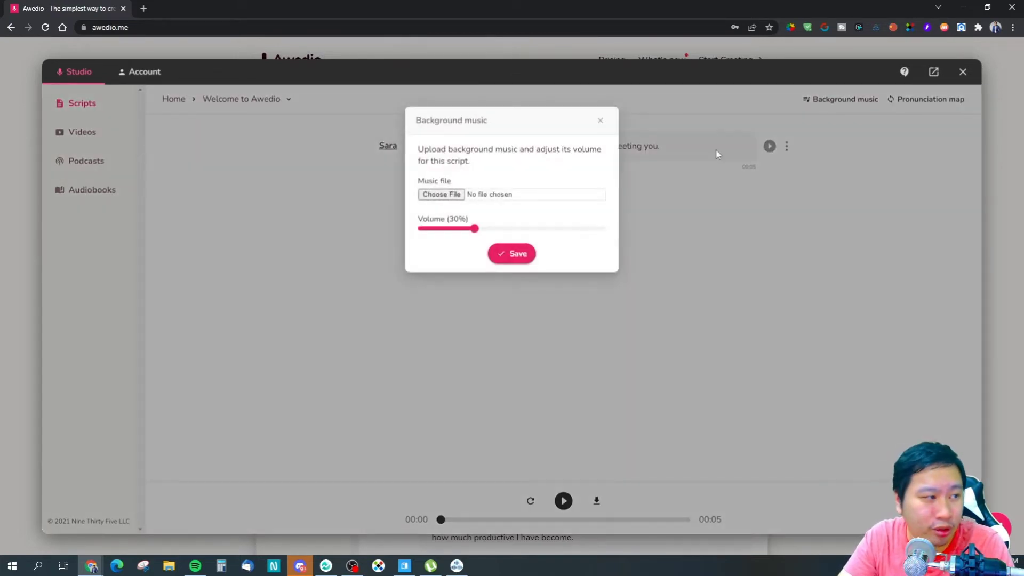
click(600, 121)
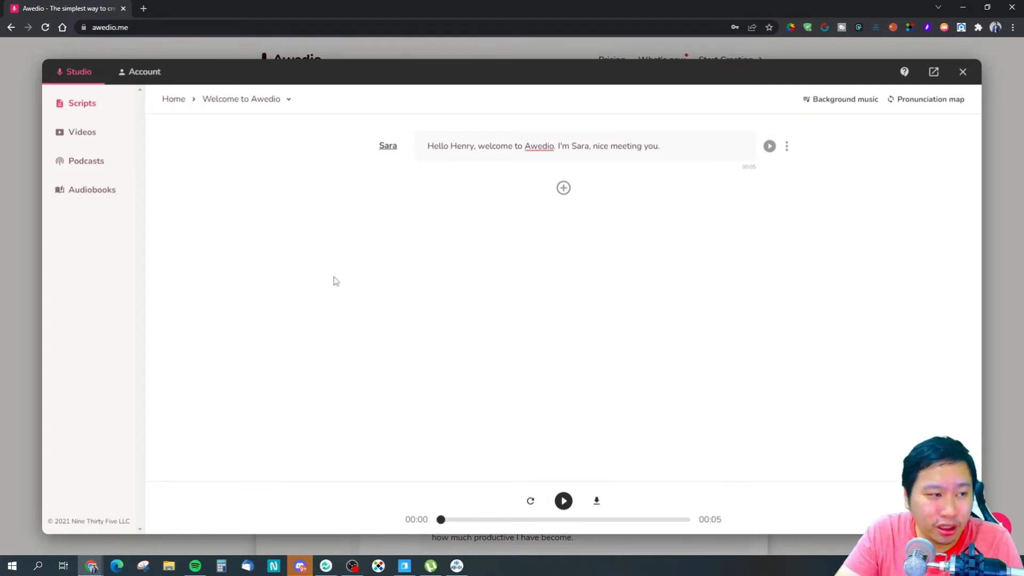
click(563, 188)
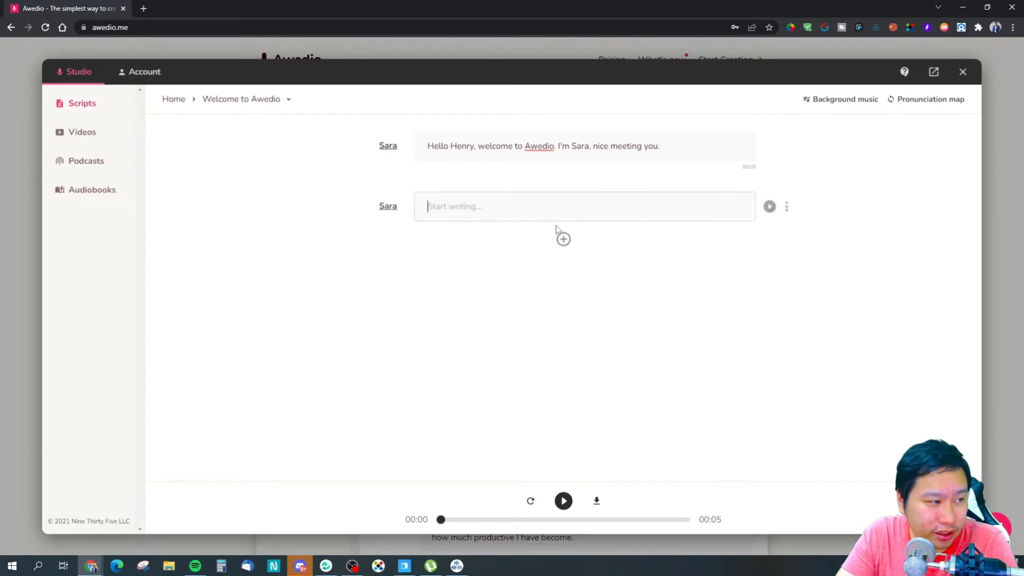
- Select words in the script's first line and view the emphasis options for its opening greeting
click(594, 146)
drag(593, 145, 633, 160)
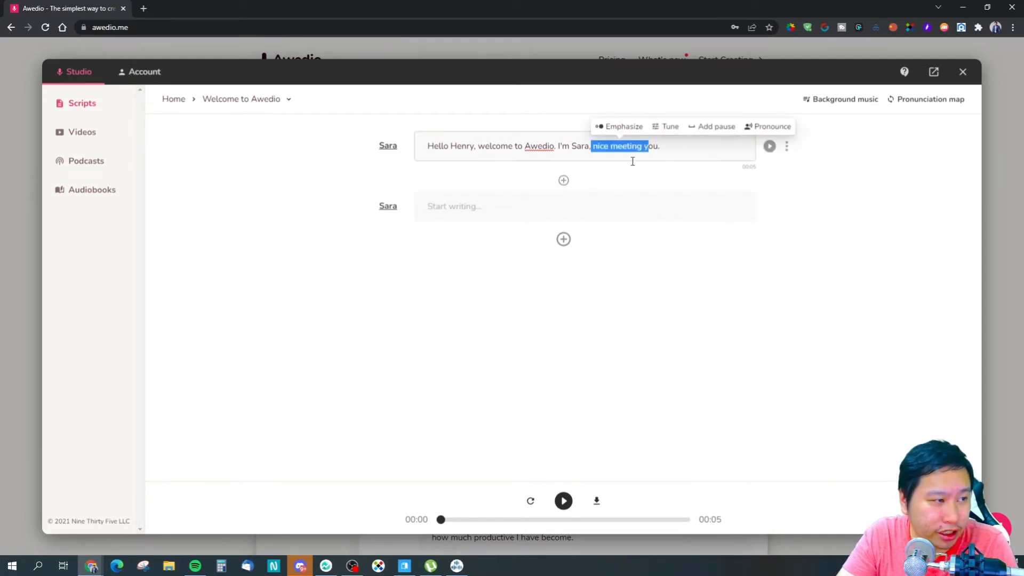
click(648, 261)
drag(424, 141, 480, 141)
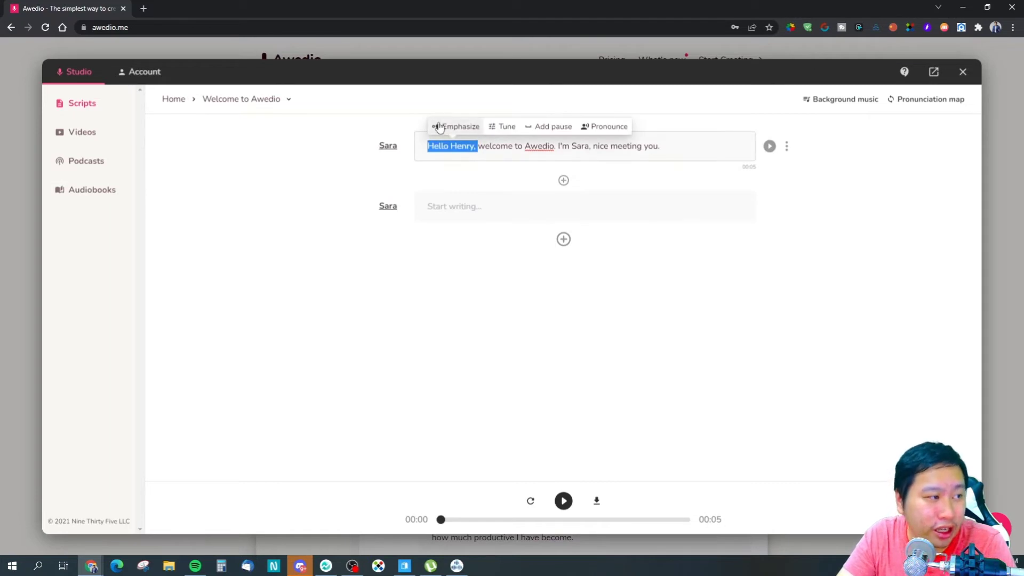
click(440, 129)
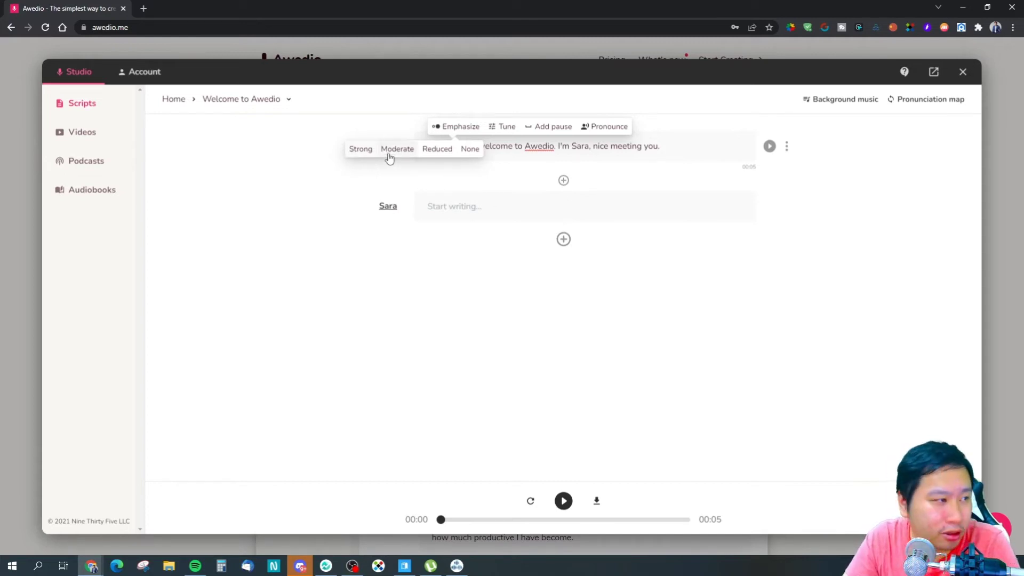
click(496, 146)
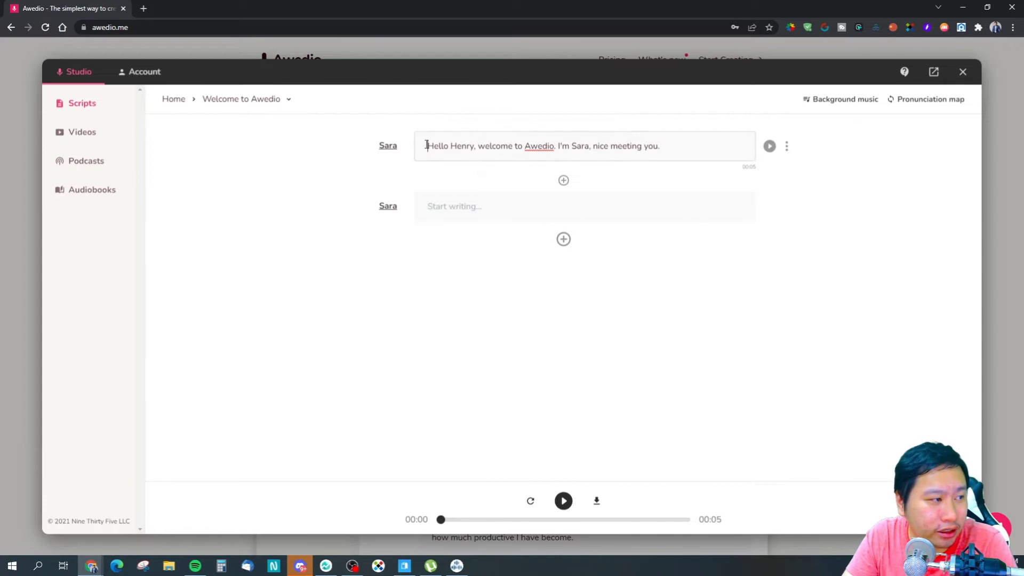
- View the tuning options for the first line's opening greeting and play its pronunciation
drag(426, 145, 476, 145)
click(496, 130)
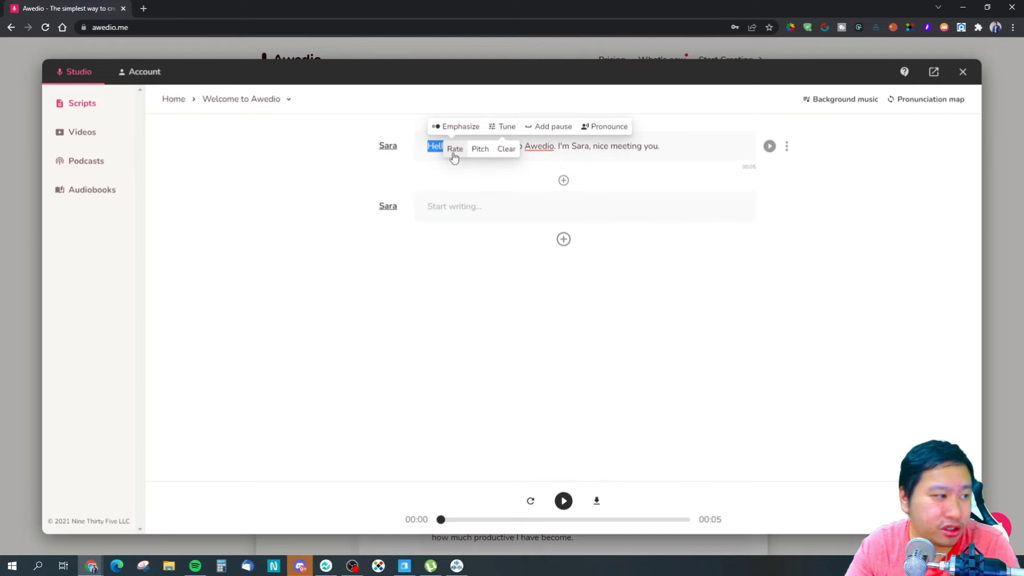
click(550, 147)
drag(427, 146, 475, 145)
click(597, 130)
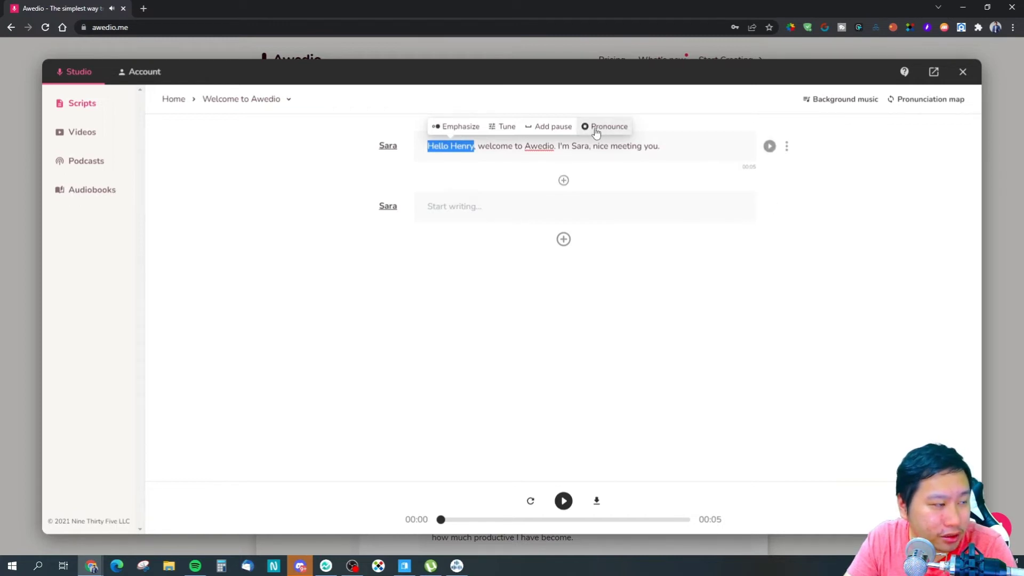
click(578, 144)
- Reselect the opening greeting, view the script's pronunciation map, and close it without adding an entry
drag(427, 144, 477, 147)
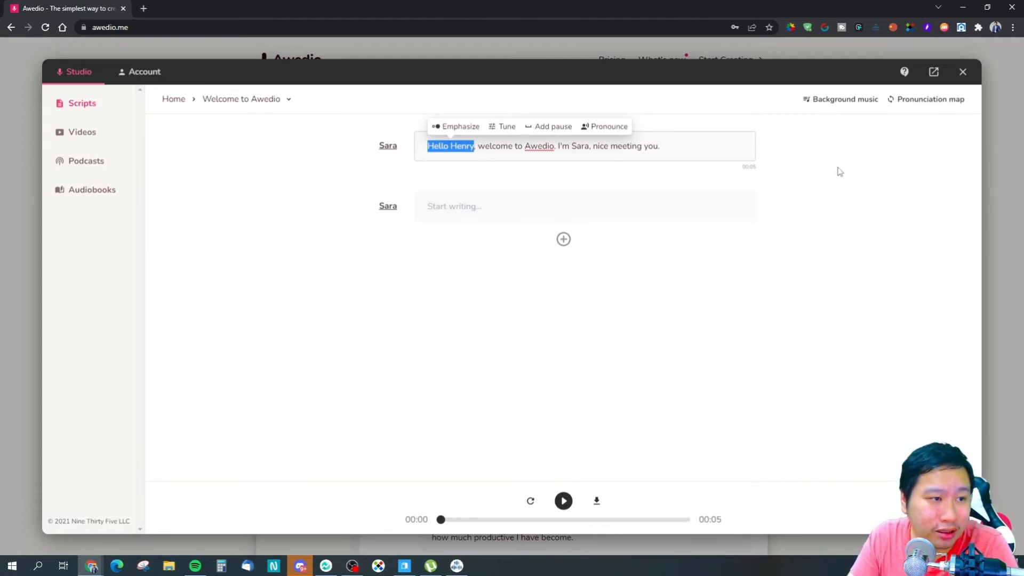
click(909, 102)
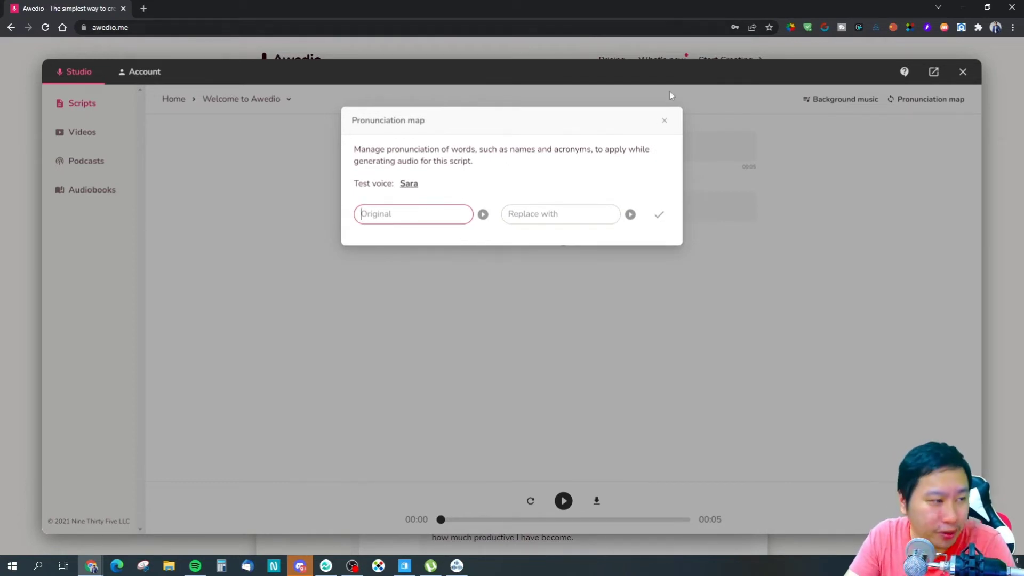
click(664, 121)
- Change the voice of the empty second line to Jenny
click(785, 207)
click(740, 249)
click(387, 206)
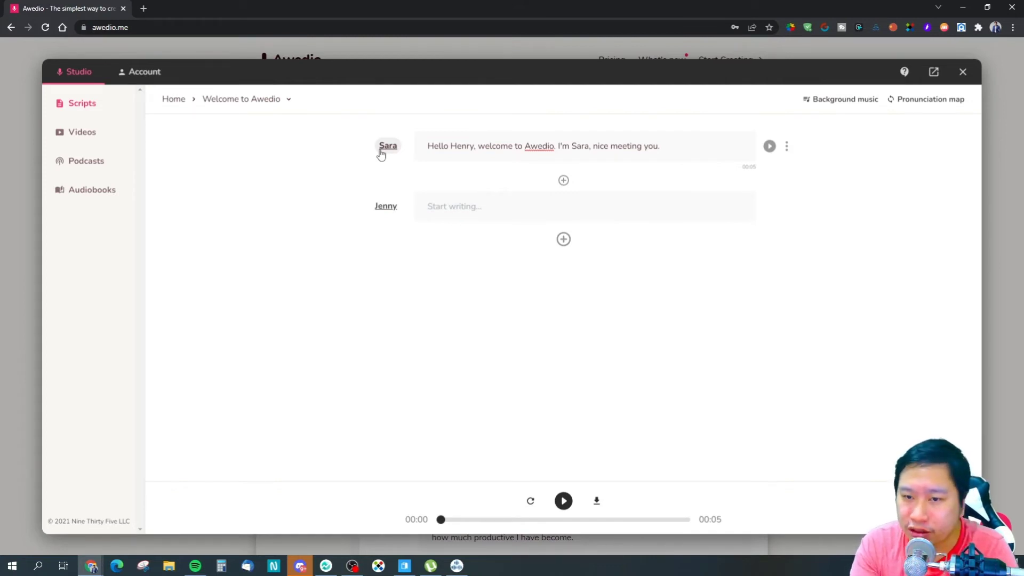
- Delete the empty second line from the script and confirm the deletion
click(786, 209)
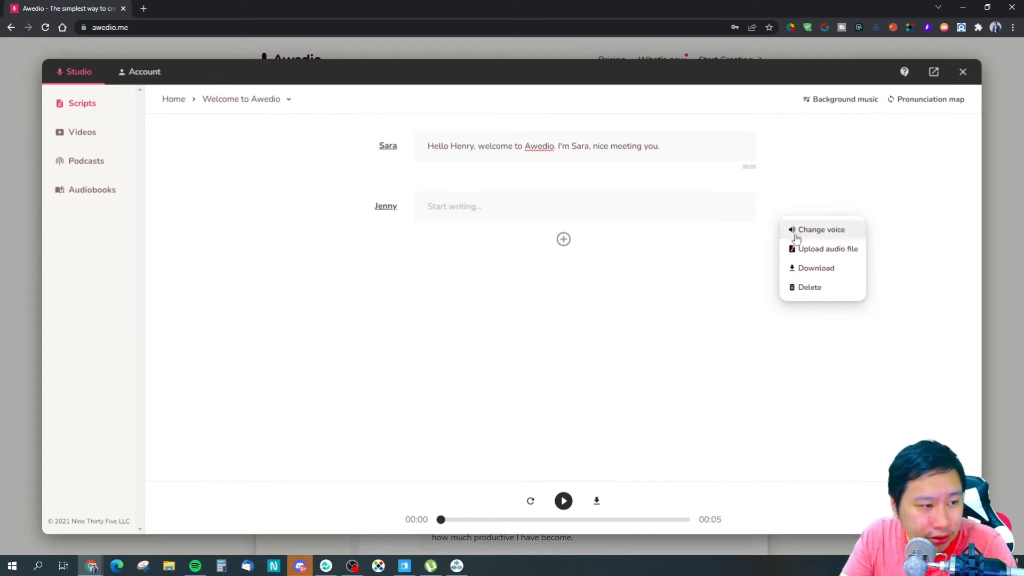
click(799, 294)
key(Return)
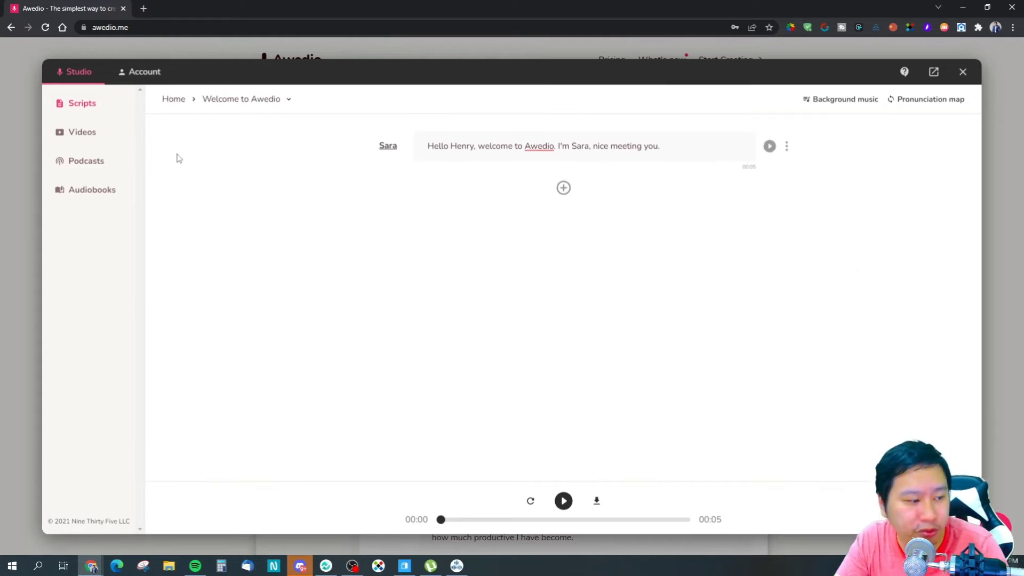
- Open the existing Test video to review its lines and images, and return to the list of videos
click(93, 134)
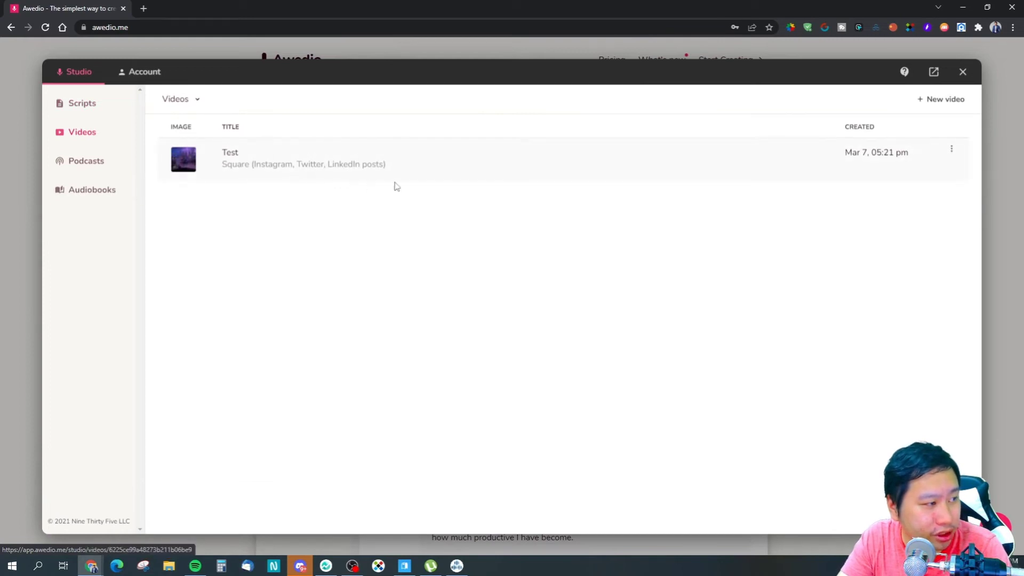
click(431, 172)
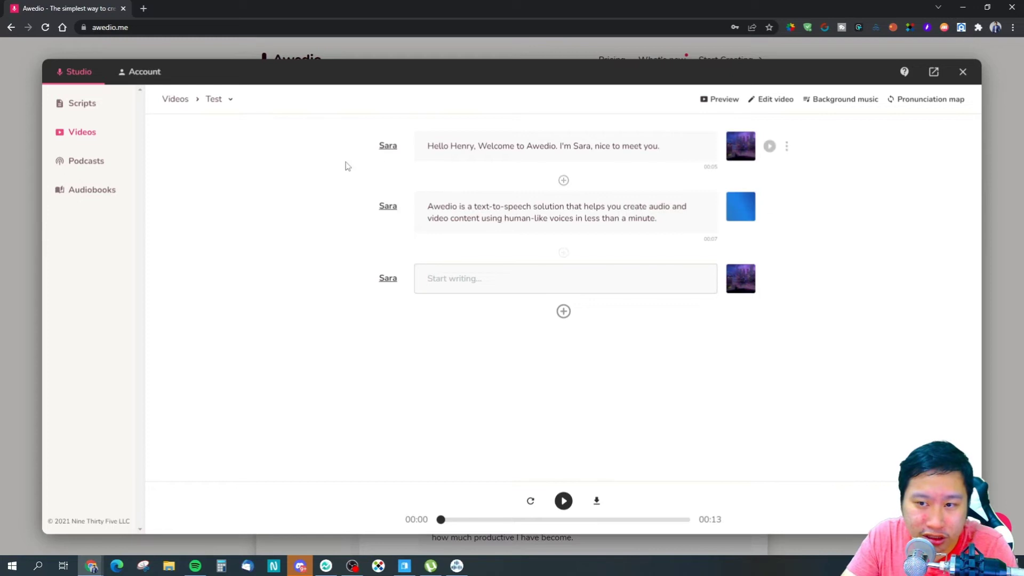
click(106, 138)
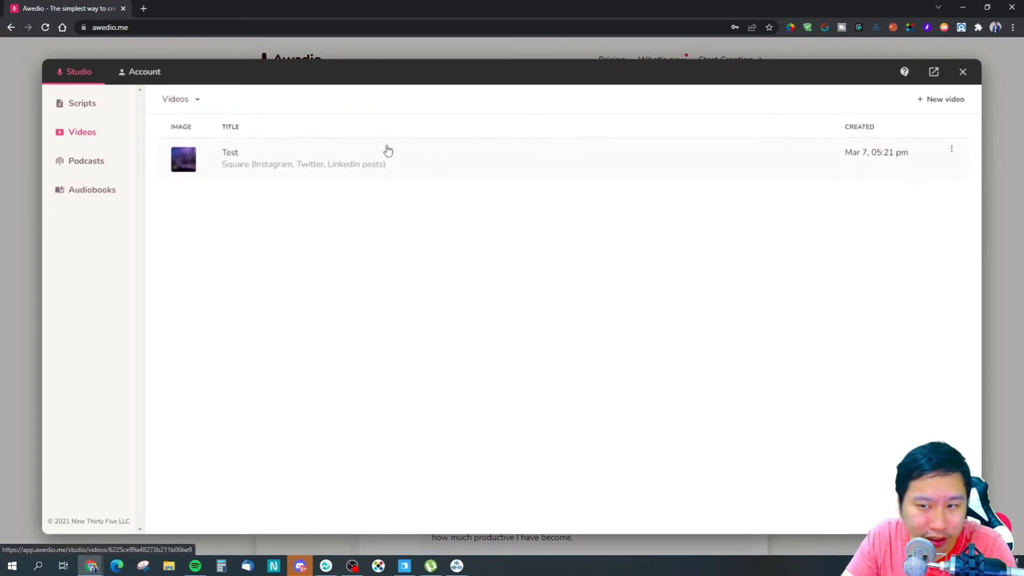
- Start a new video and title it Test123
click(941, 102)
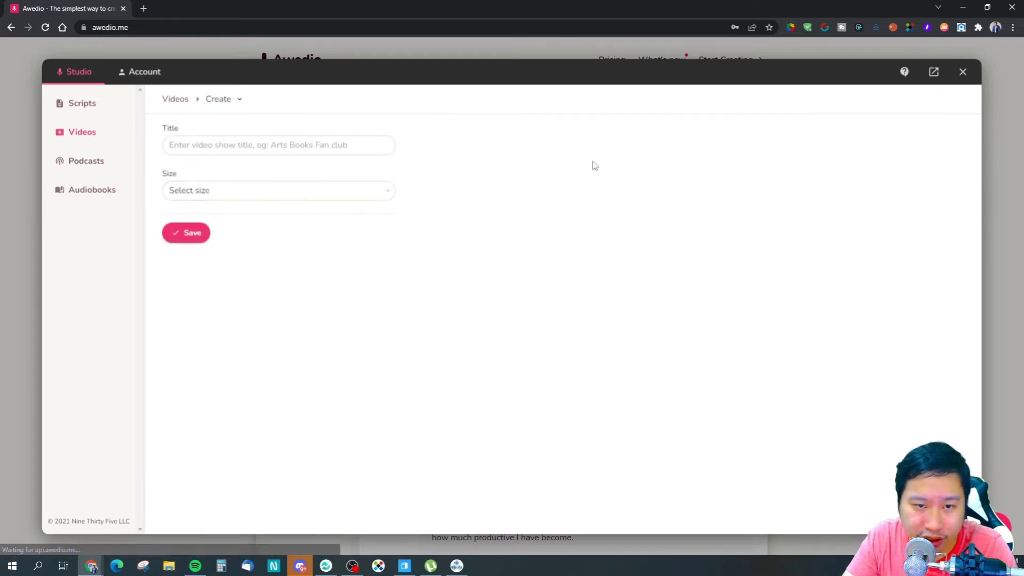
click(279, 145)
text(Te)
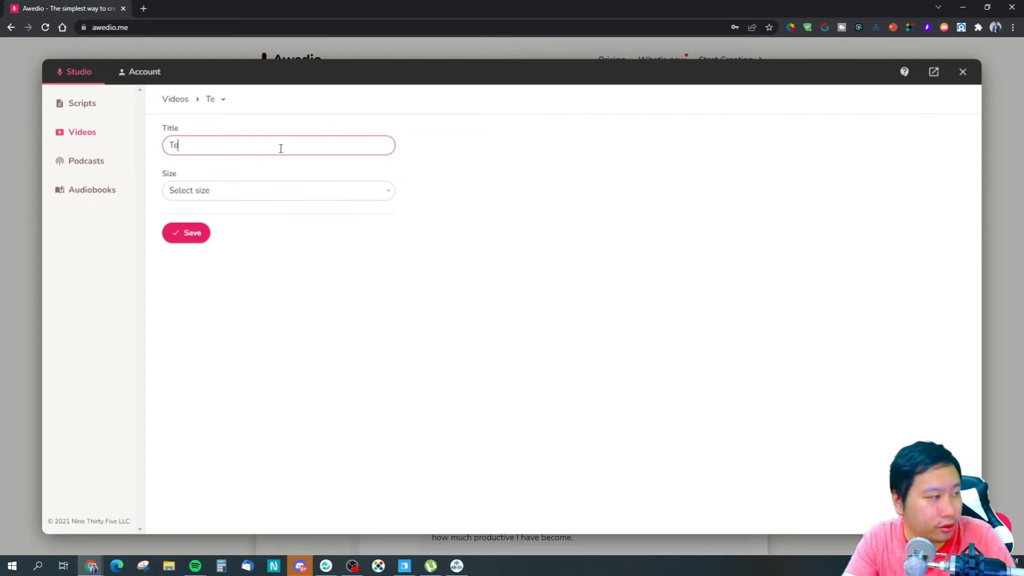
text(st123)
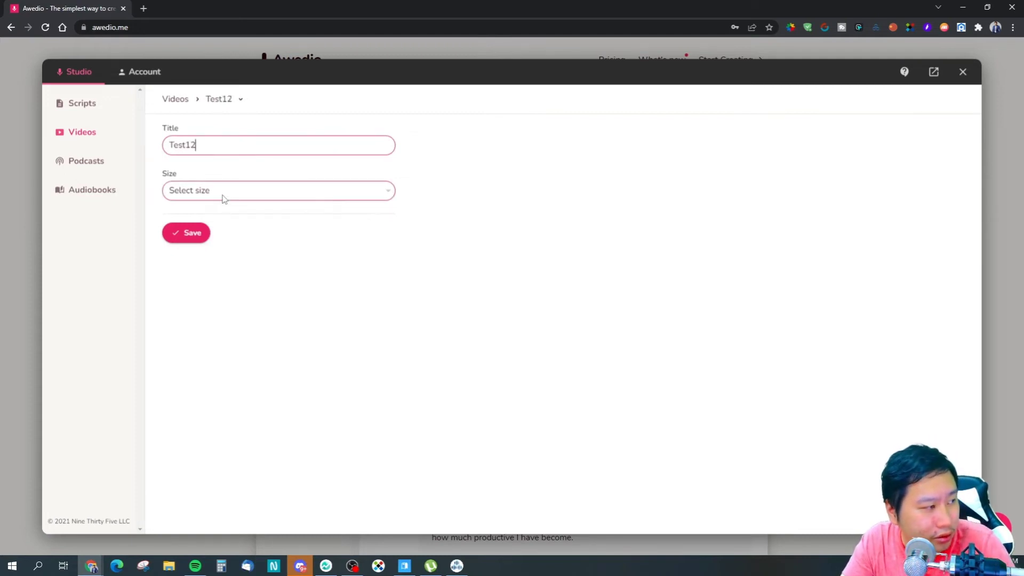
- Set the new video's size to Portrait (Instagram, TikTok, YouTube, Facebook stories)
click(222, 196)
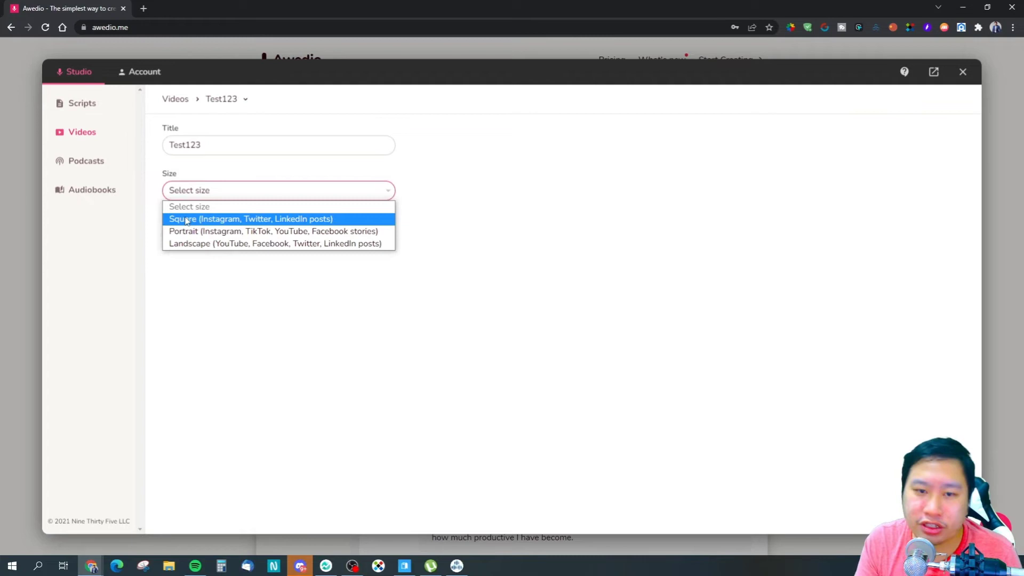
click(222, 160)
click(205, 192)
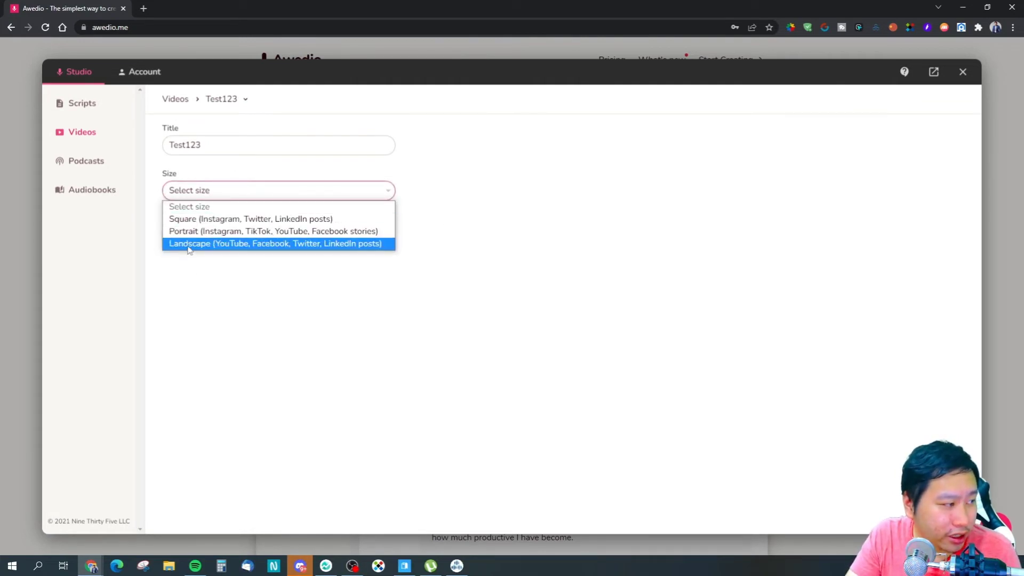
click(213, 233)
- Enable the fade effect between sections and add subtitles within the video
click(225, 222)
click(225, 223)
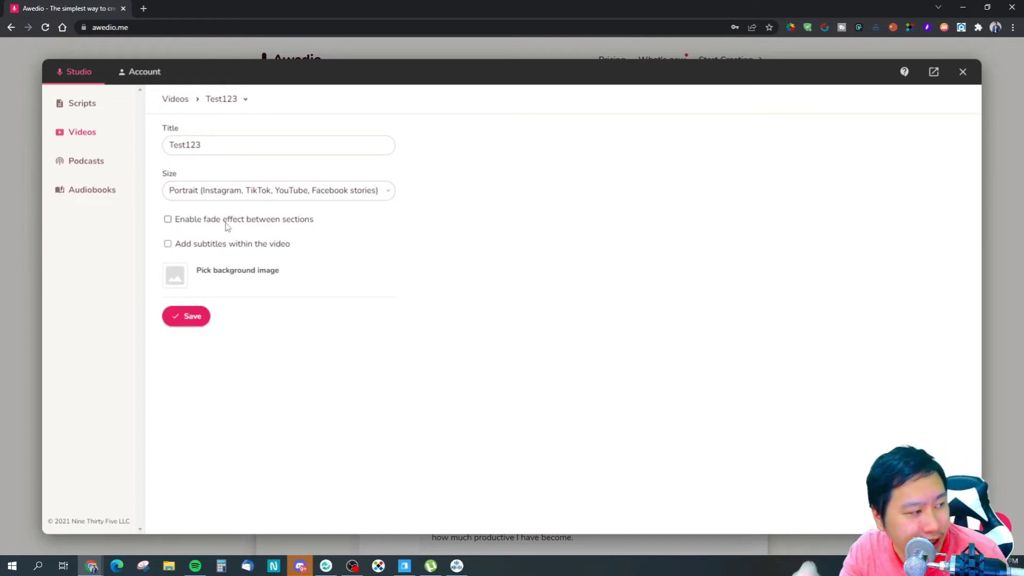
click(225, 223)
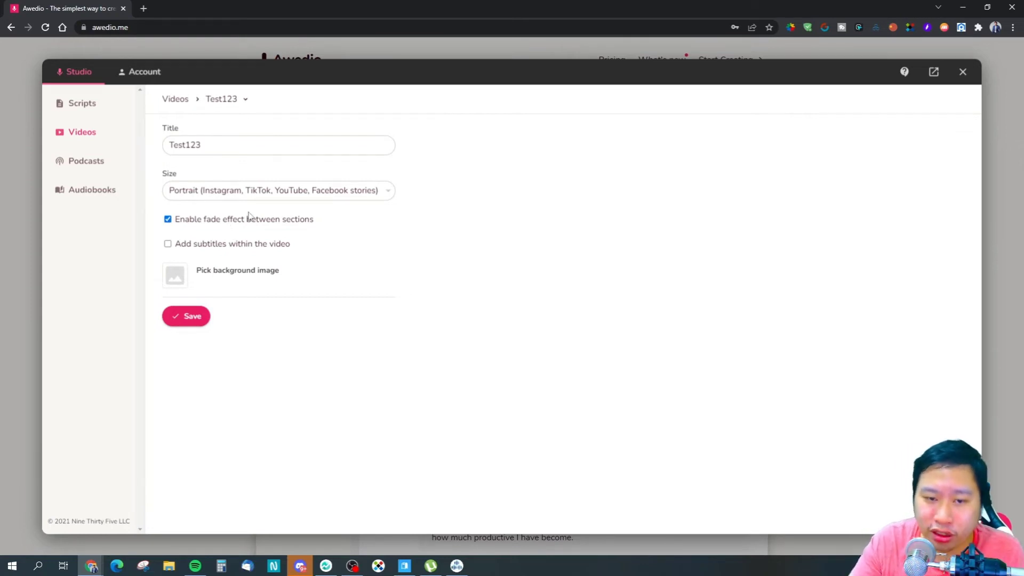
click(234, 249)
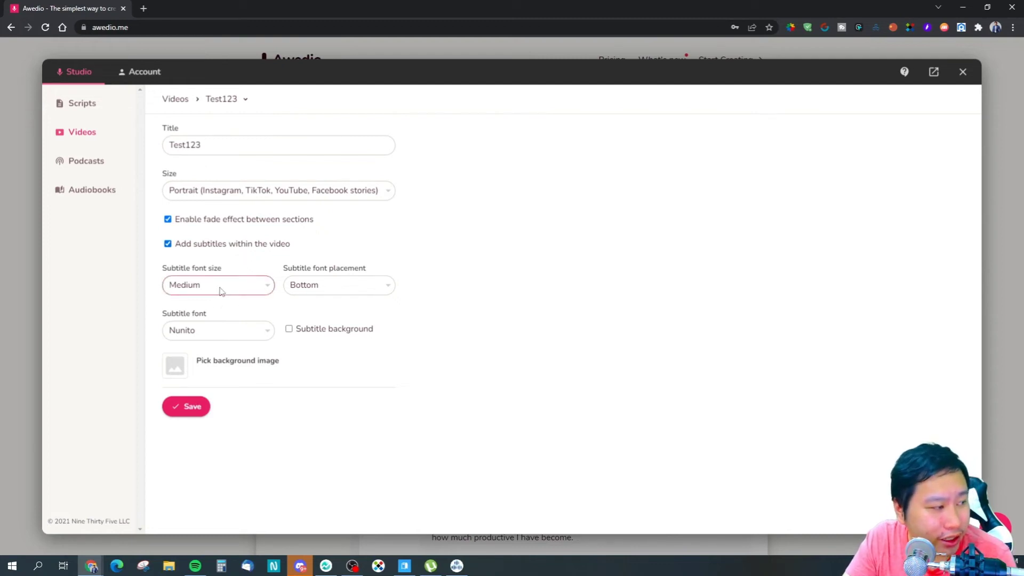
- Look at the stock library, and choose the night-city anime image from the personal library as the video's background
click(220, 364)
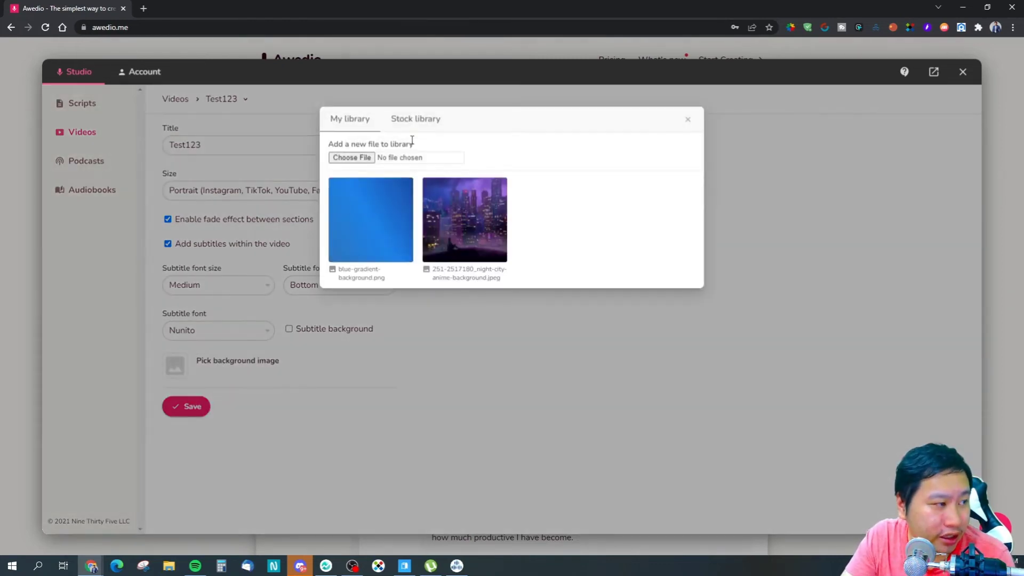
click(410, 119)
click(352, 120)
click(469, 250)
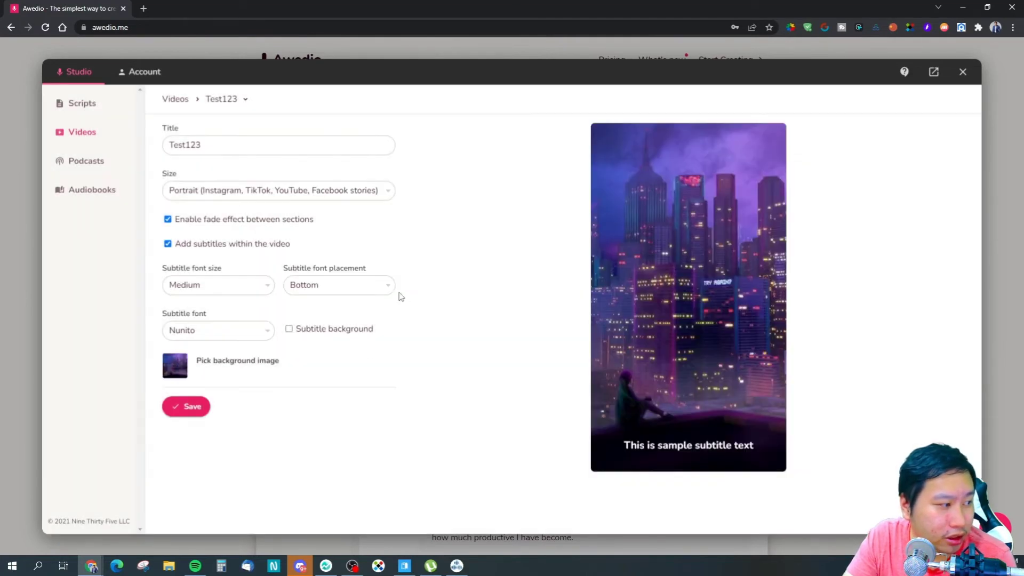
- Turn on the subtitle background and save the new video
click(316, 332)
click(307, 334)
click(303, 331)
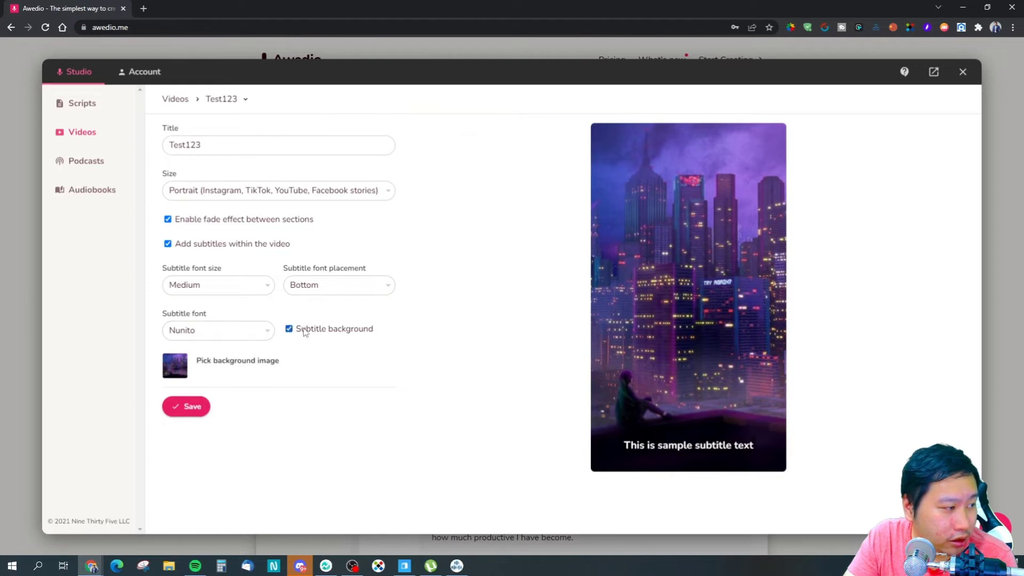
click(188, 407)
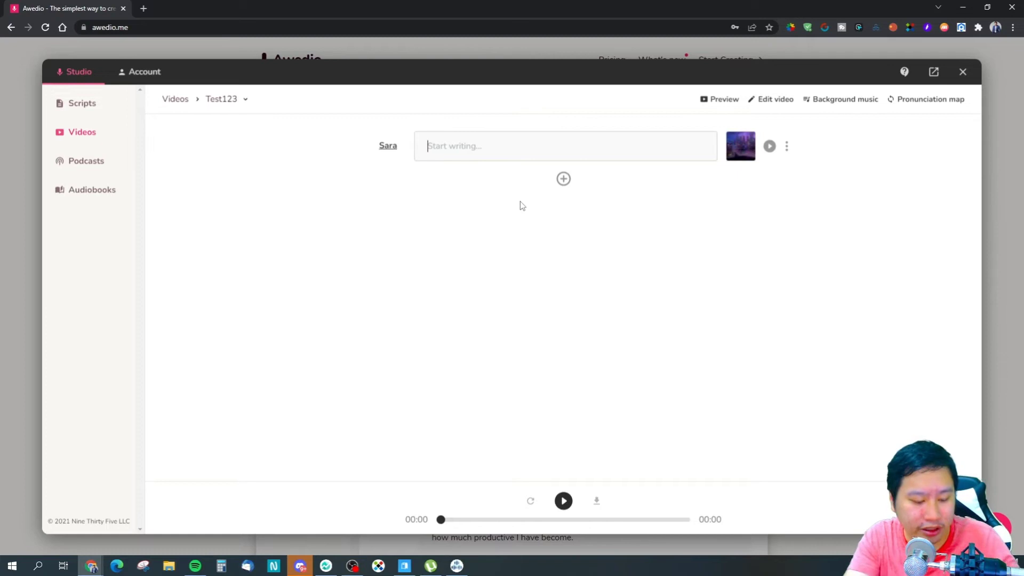
- Write the first line as "Hello decisive marketers," followed by an introduction with the presenter's first name and "Welcome to my channel."
text(Hello)
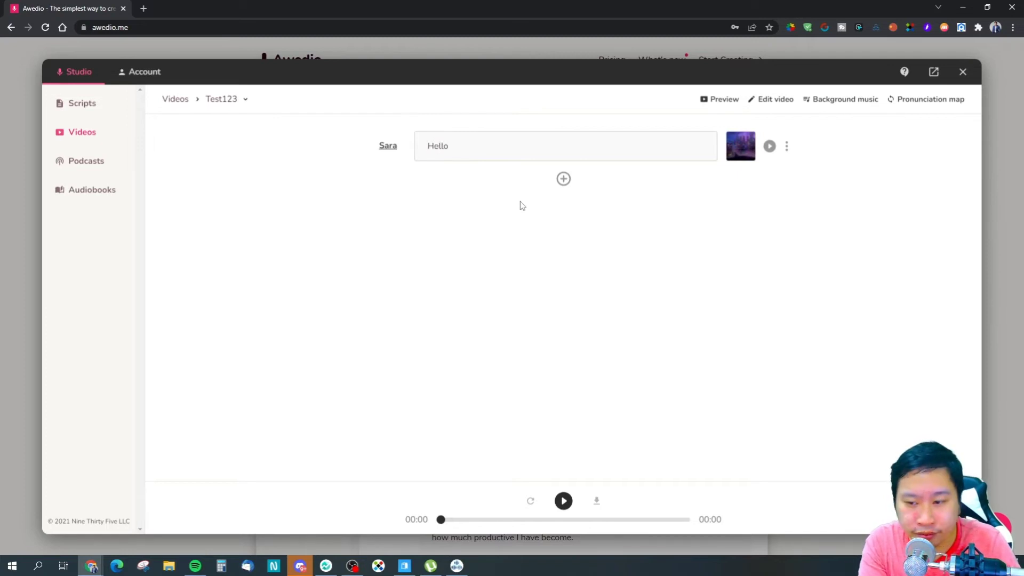
text( Eveyro)
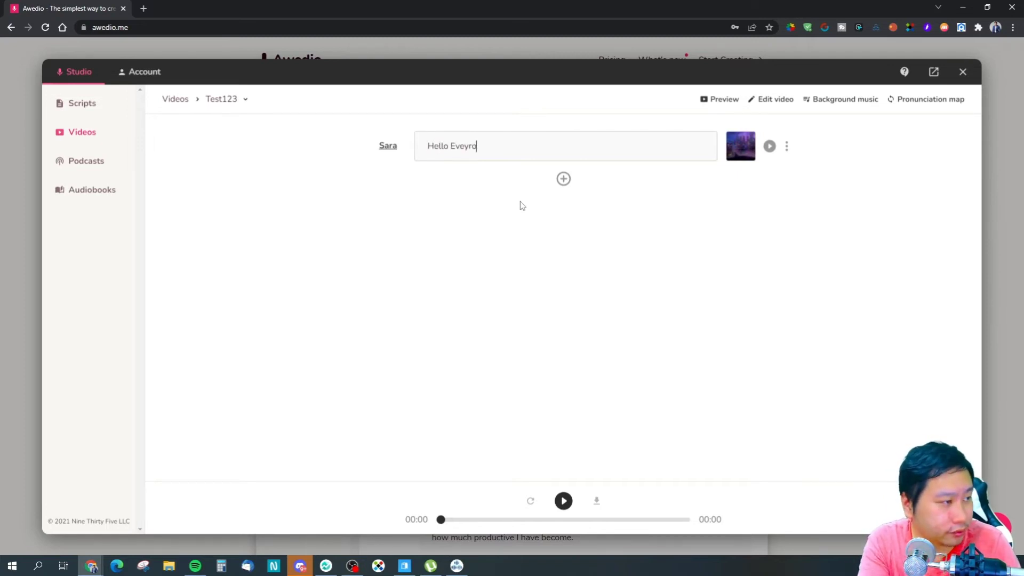
key(BackSpace)
key(BackSpace)
key(BackSpace)
key(BackSpace)
key(BackSpace)
text(DEver)
key(BackSpace)
key(BackSpace)
key(BackSpace)
key(BackSpace)
key(BackSpace)
text(decisive mar)
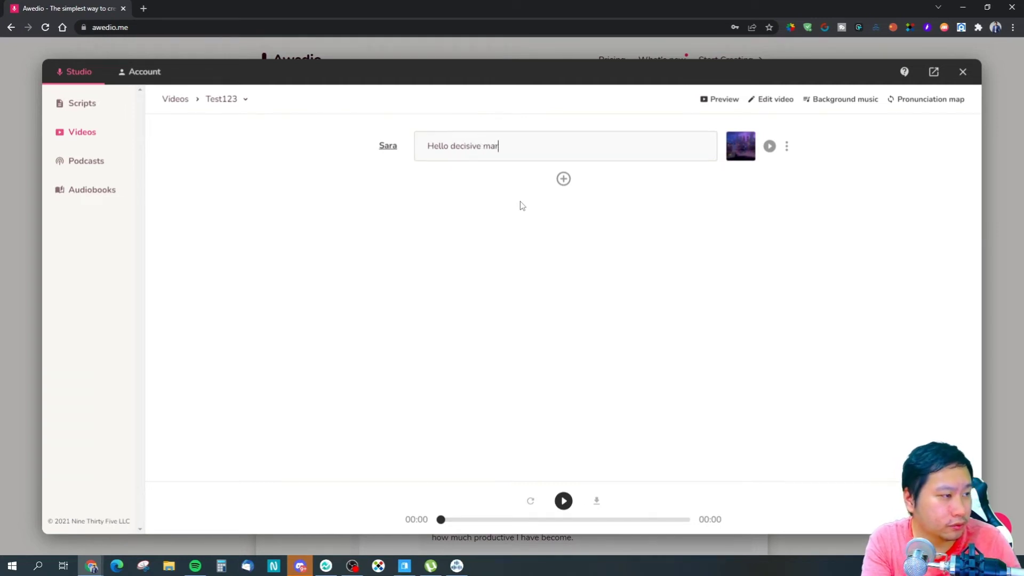
text(keters, I'm Henry)
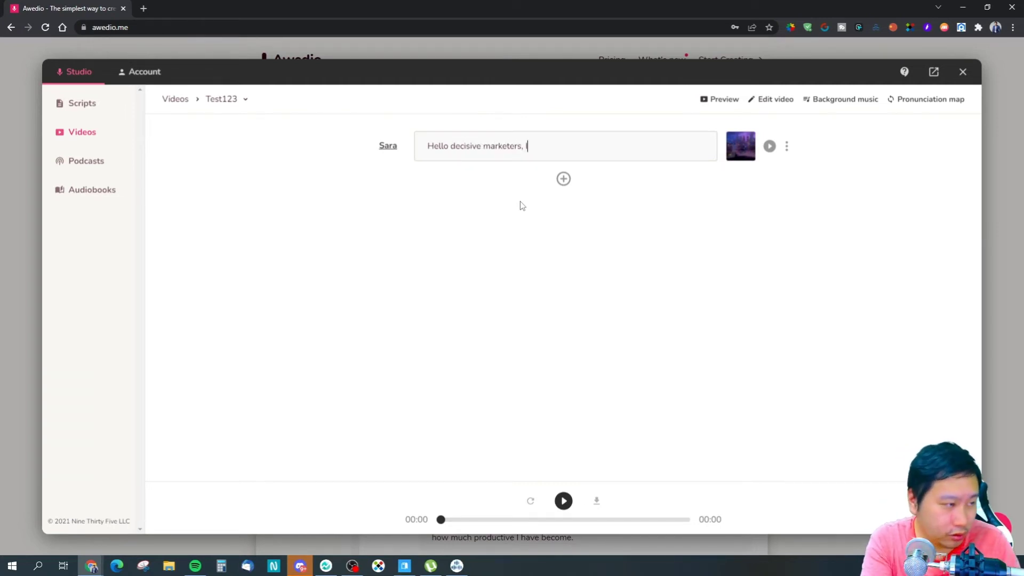
text(. )
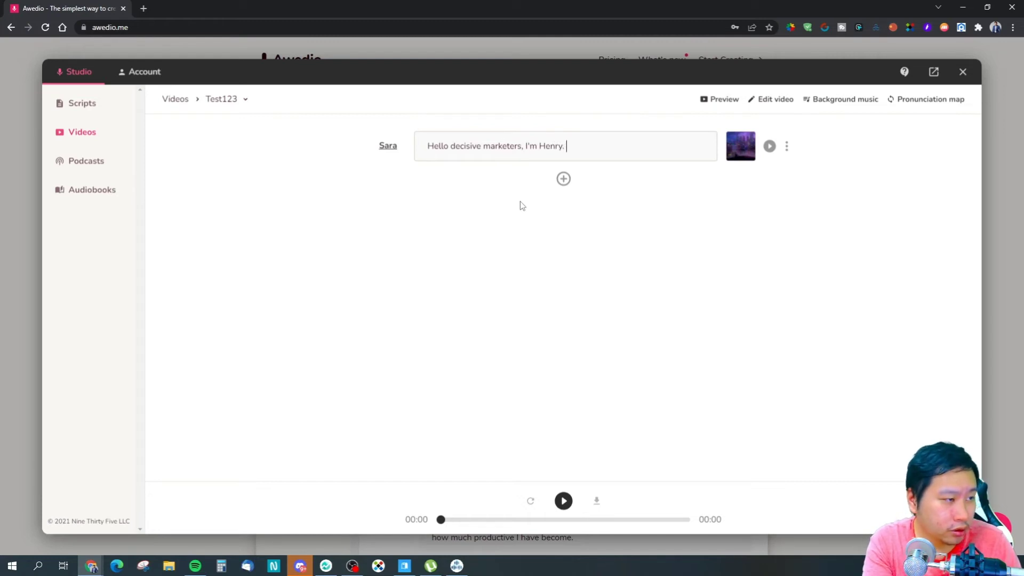
text(Welcome to my channel.)
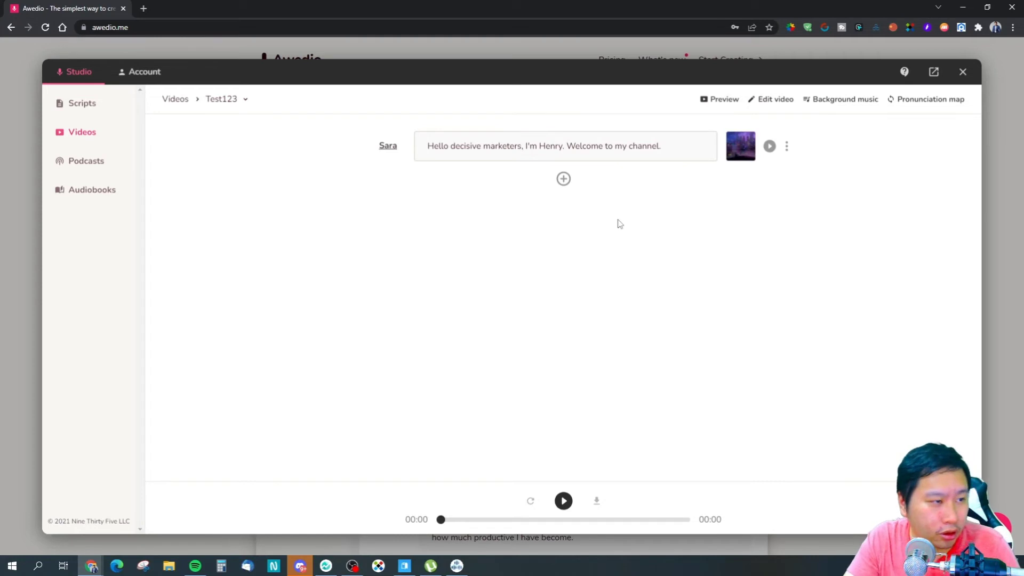
click(590, 249)
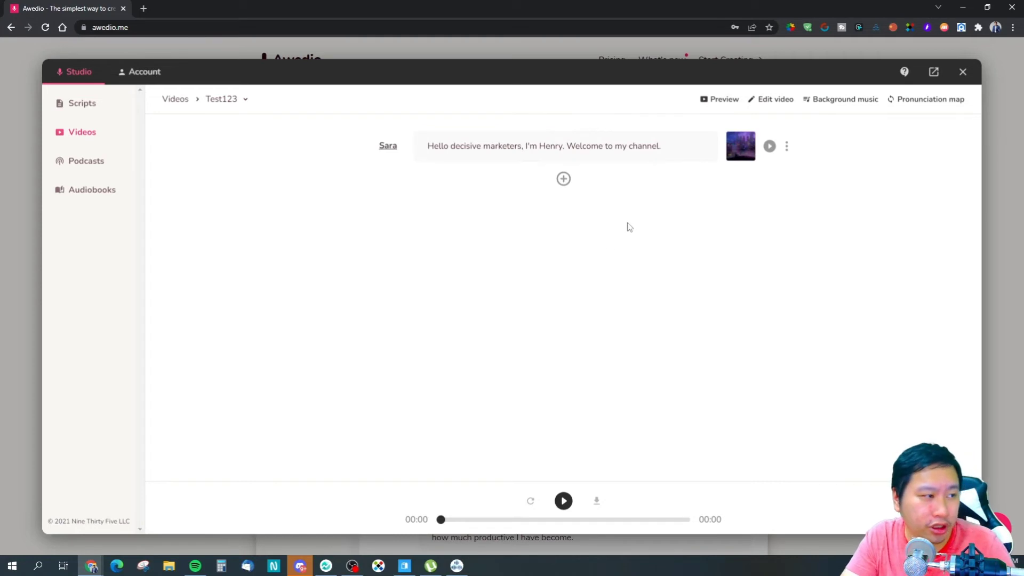
- Preview the Test123 video, and turn off the subtitle background in its saved settings
click(715, 103)
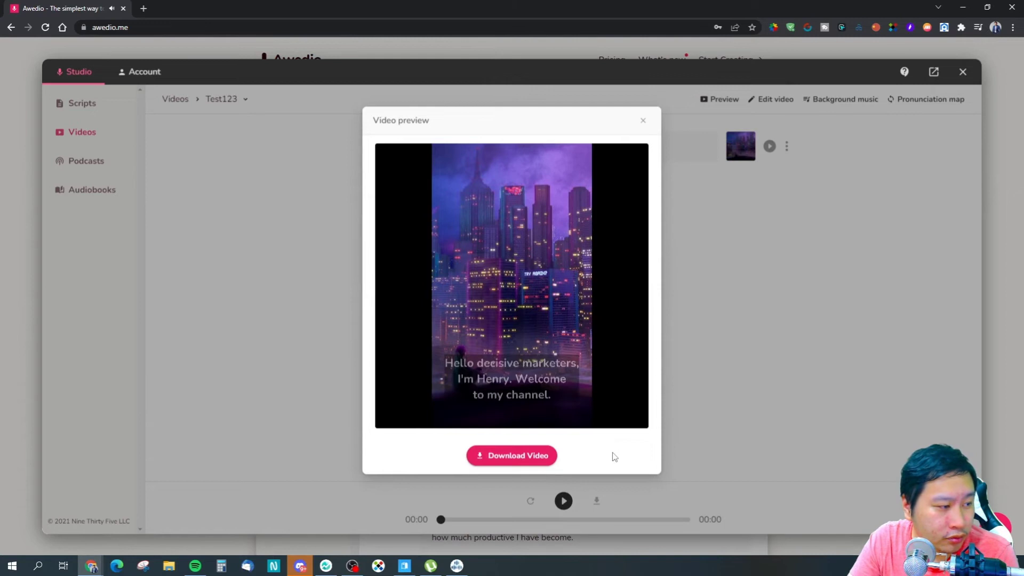
click(796, 336)
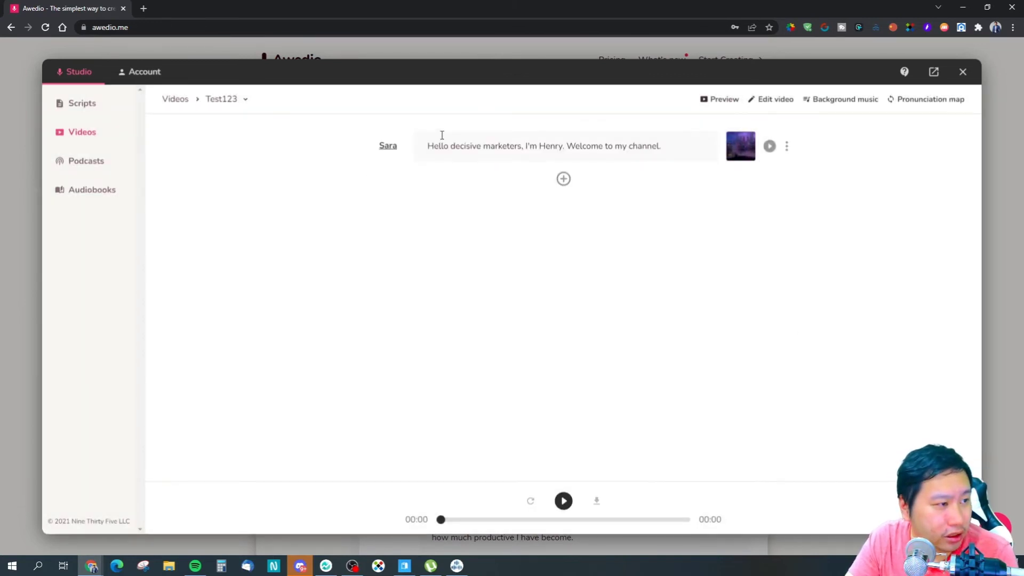
click(775, 100)
click(306, 333)
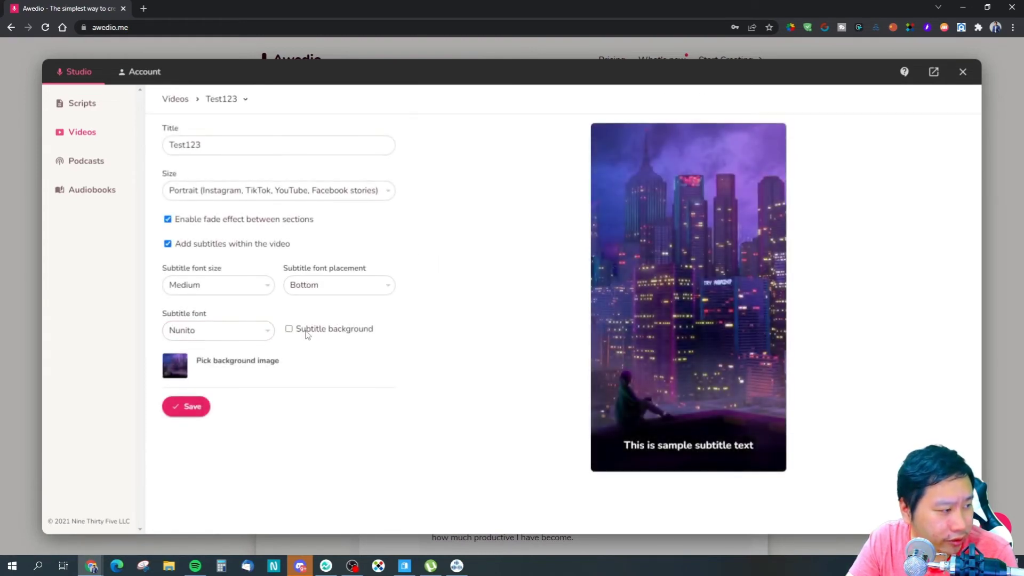
click(186, 408)
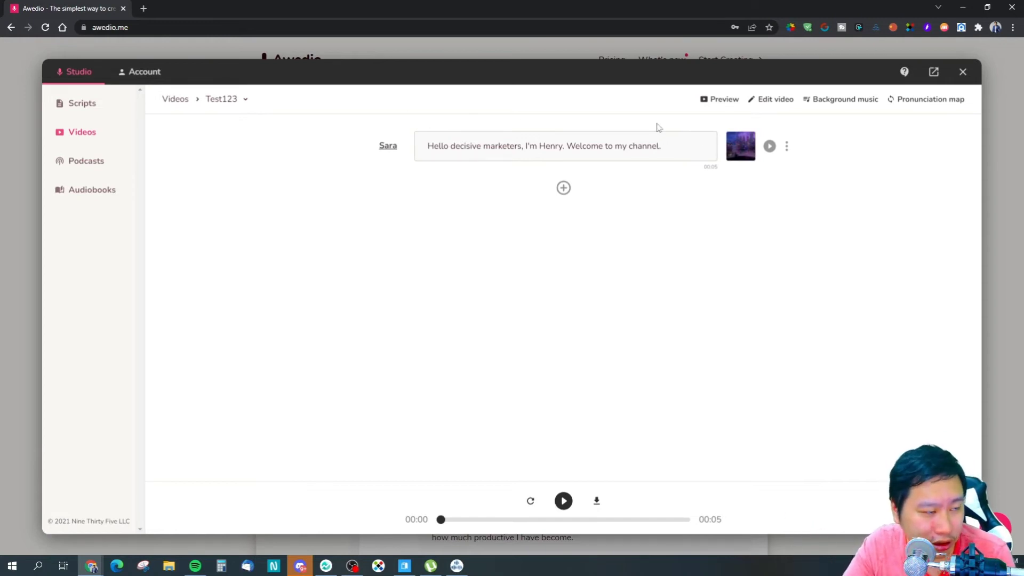
- Open the existing Test video and delete its empty third line, confirming the removal
click(94, 135)
click(306, 207)
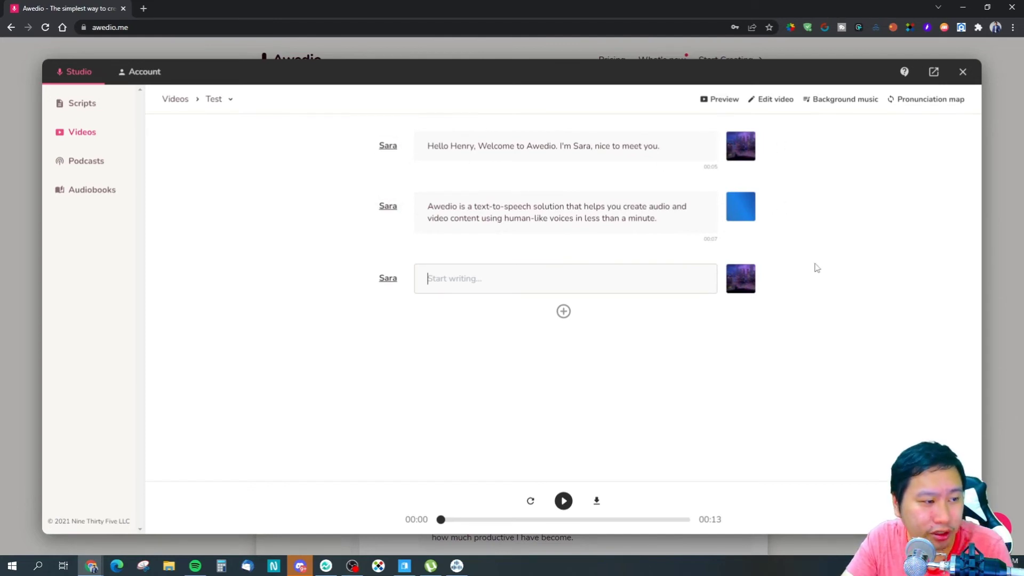
click(785, 278)
click(810, 359)
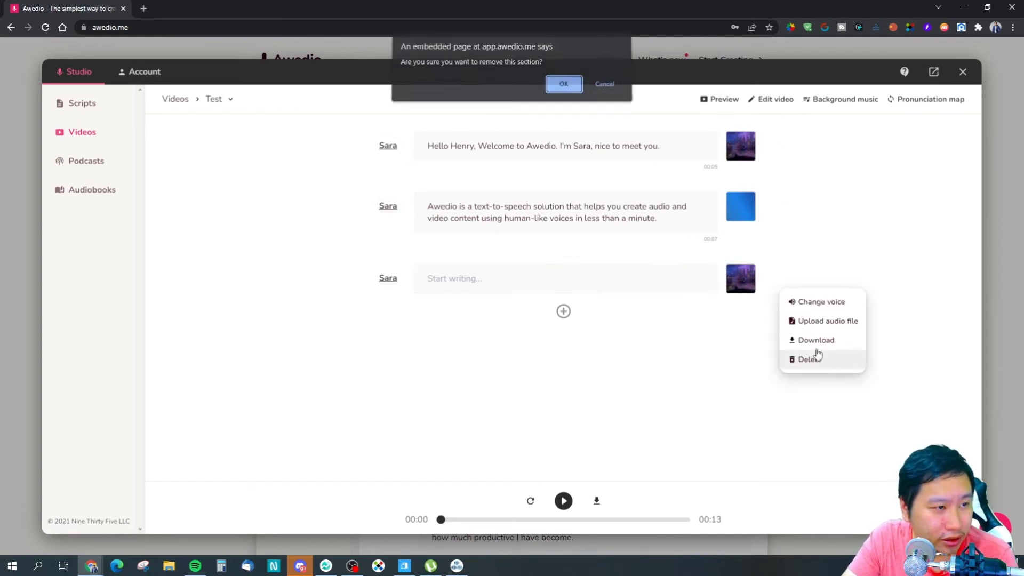
click(561, 91)
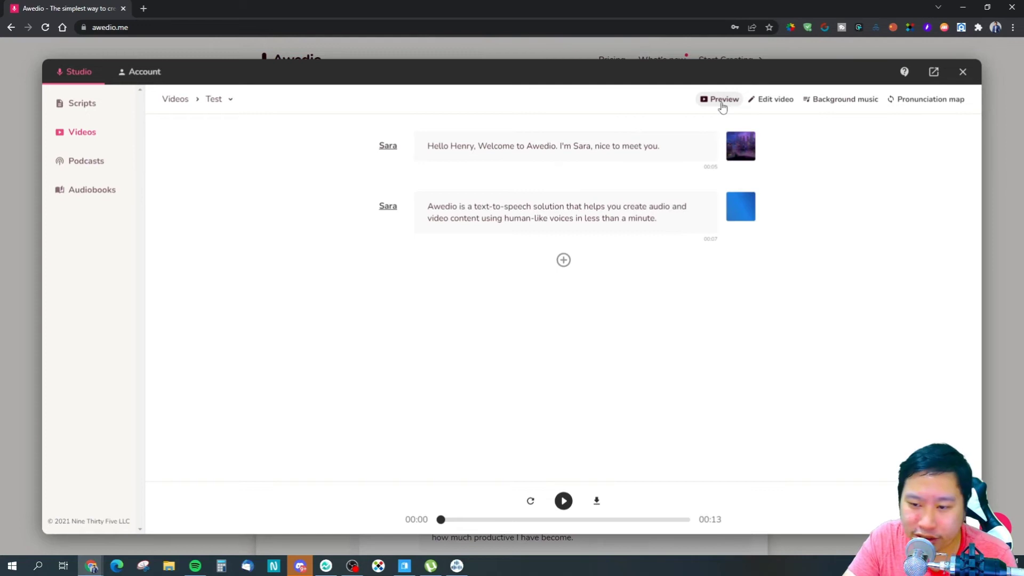
- Try to add the MP3 d949a020-d31f-11eb-98fb-877a3cabc5ce_gc from the Download folder as the Test video's background music
click(837, 102)
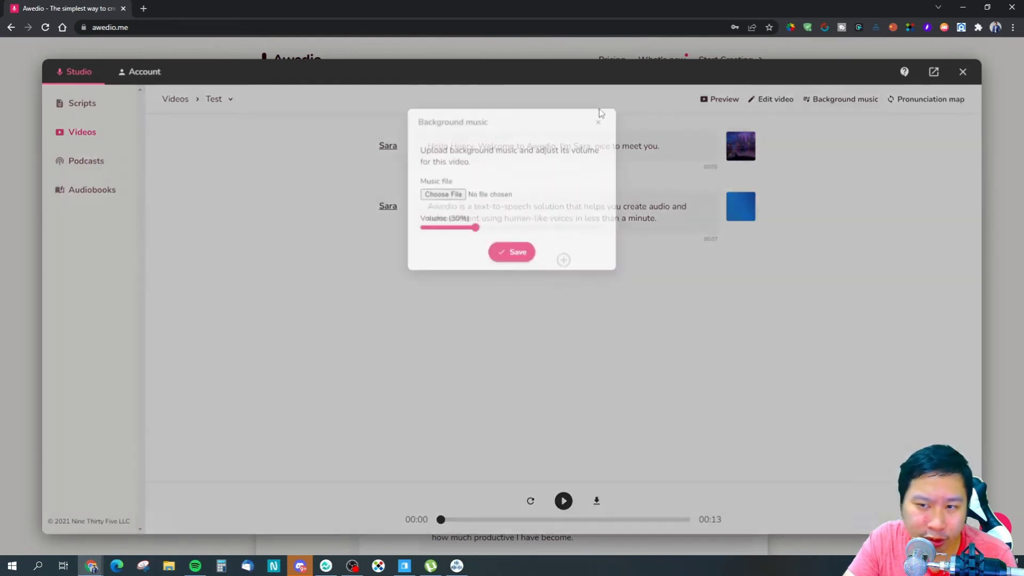
click(425, 196)
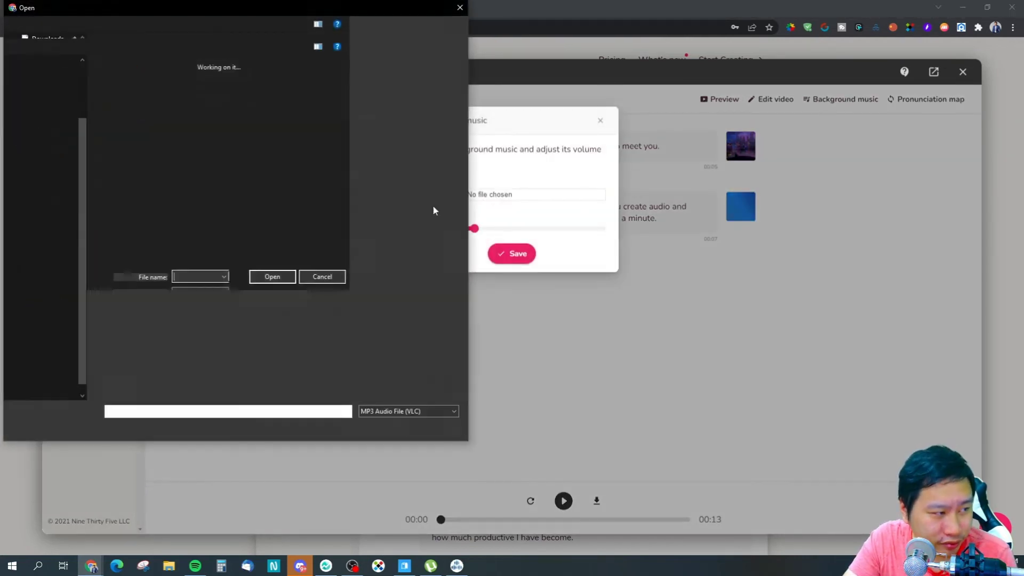
scroll(283, 216, down, 3)
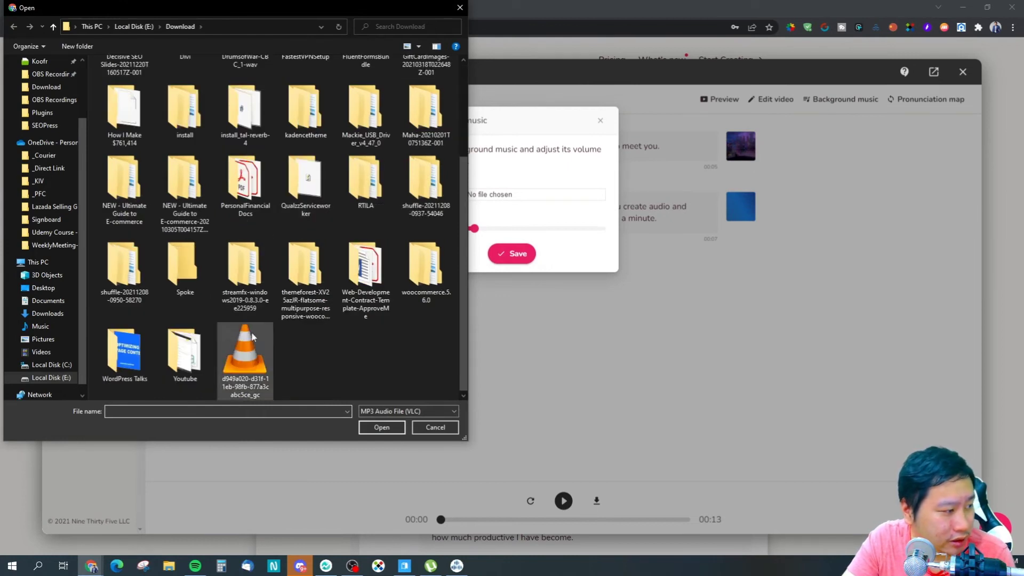
click(245, 355)
click(366, 427)
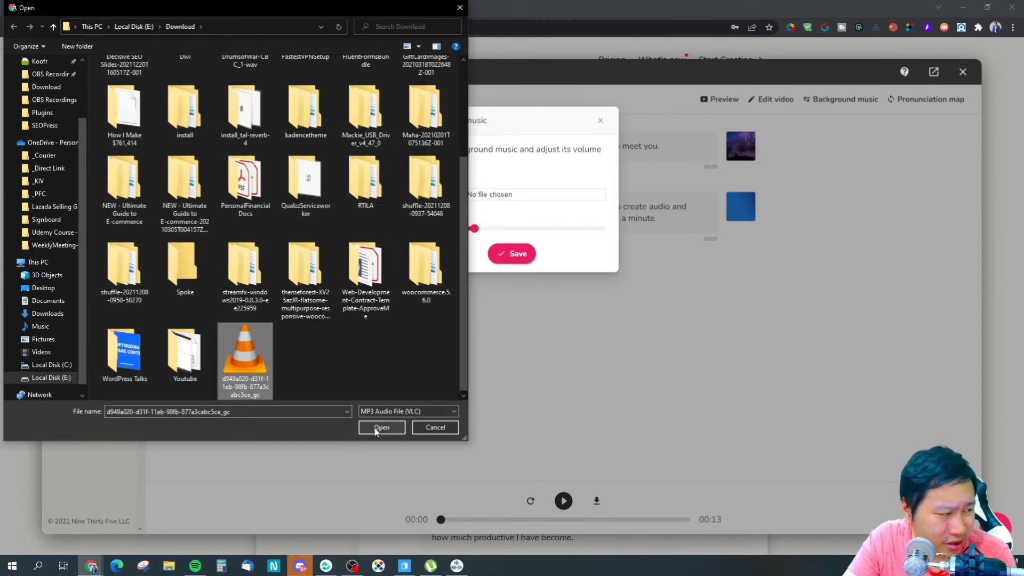
click(515, 266)
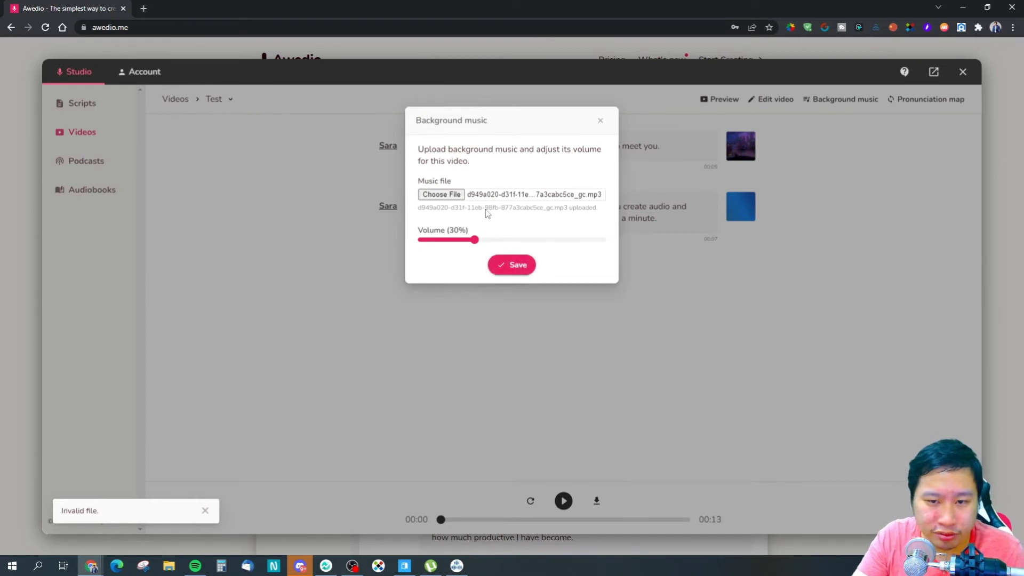
click(441, 194)
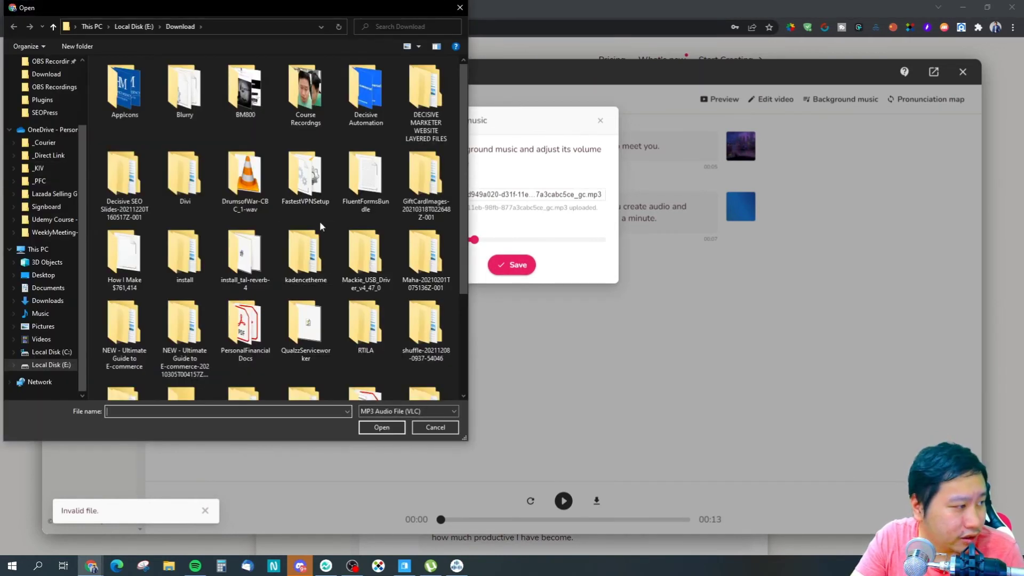
double_click(259, 184)
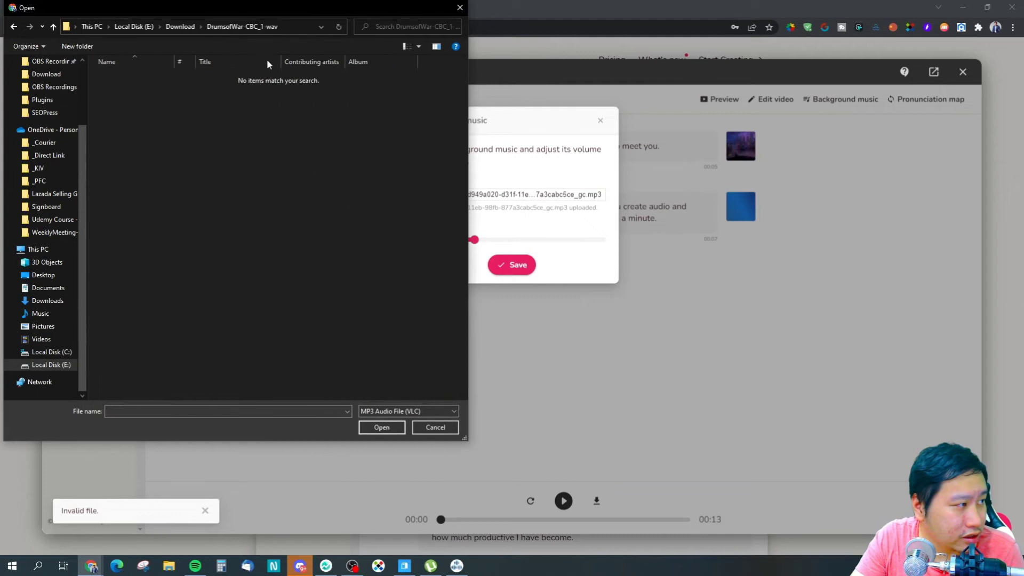
click(183, 27)
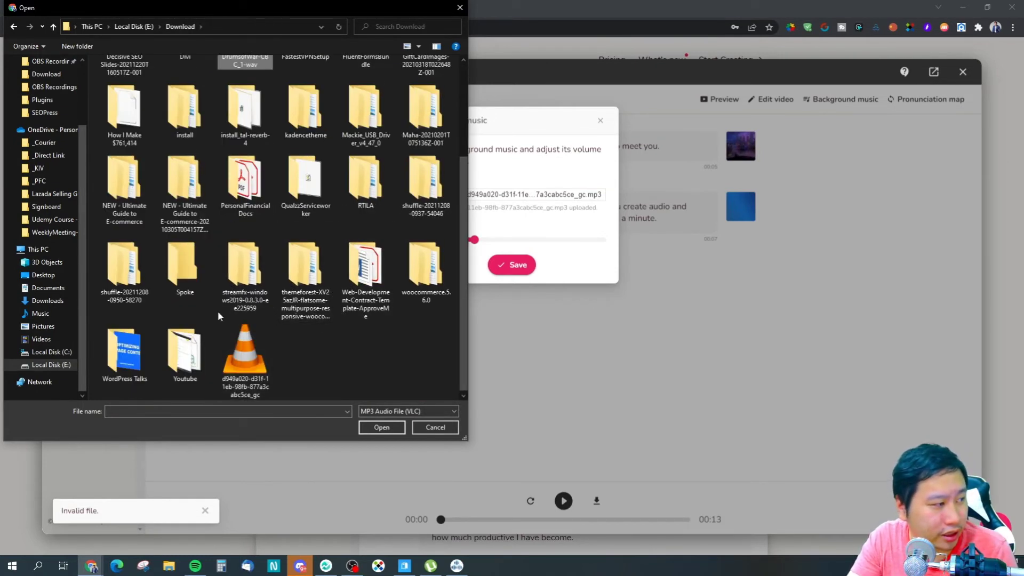
scroll(324, 365, up, 3)
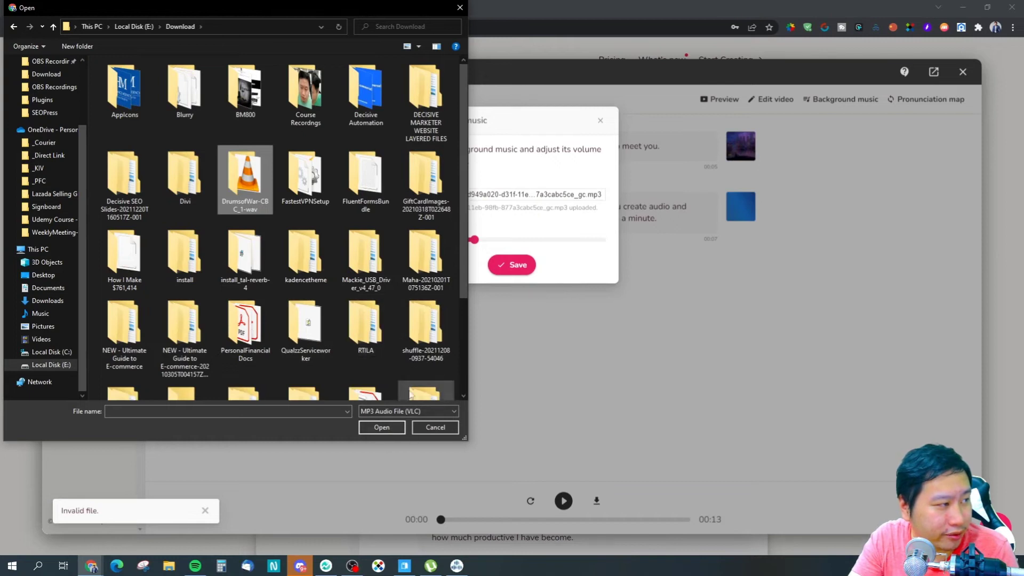
click(435, 428)
click(600, 120)
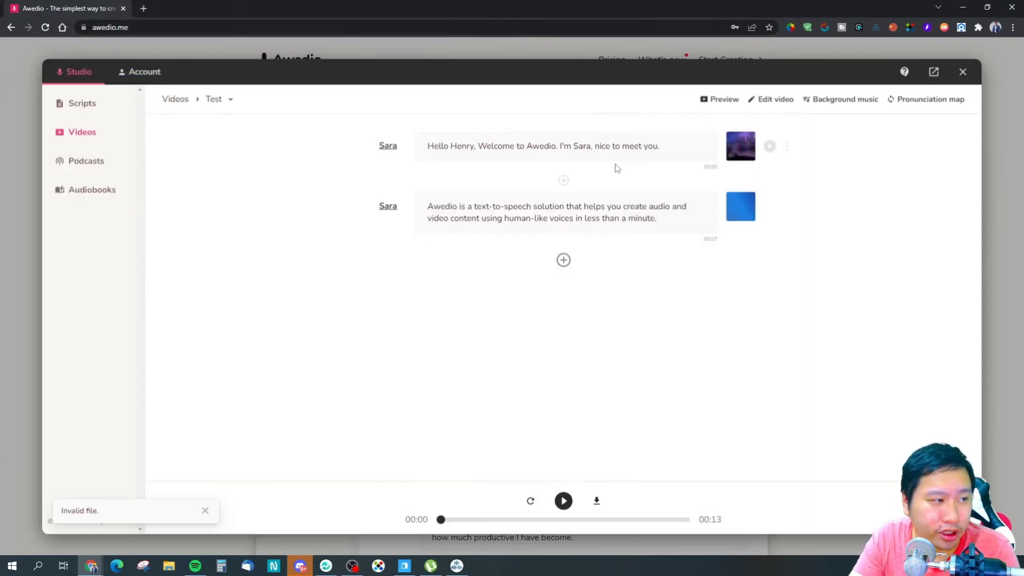
- Generate and watch the Test video's preview, closing it when playback finishes
click(719, 102)
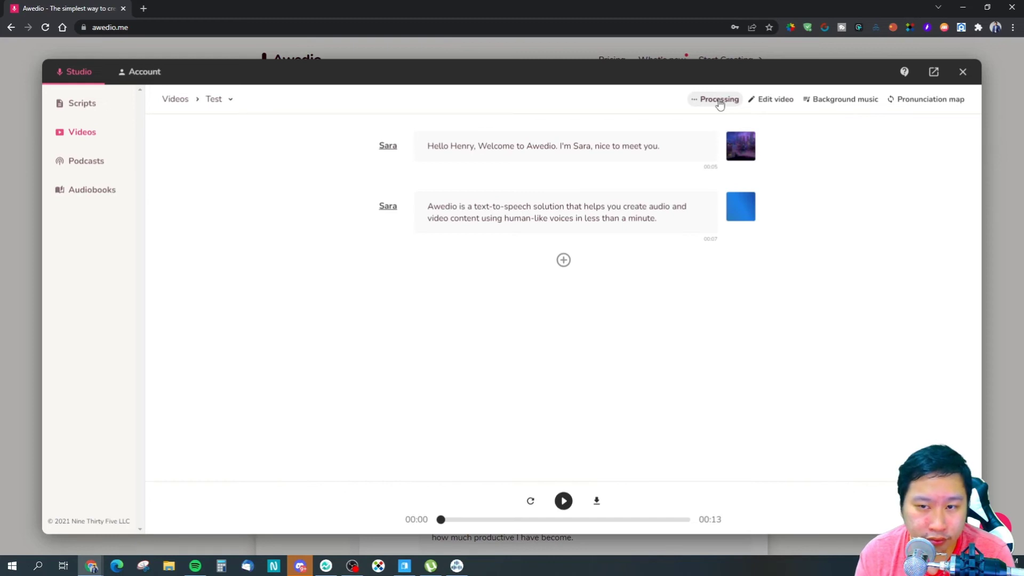
click(719, 100)
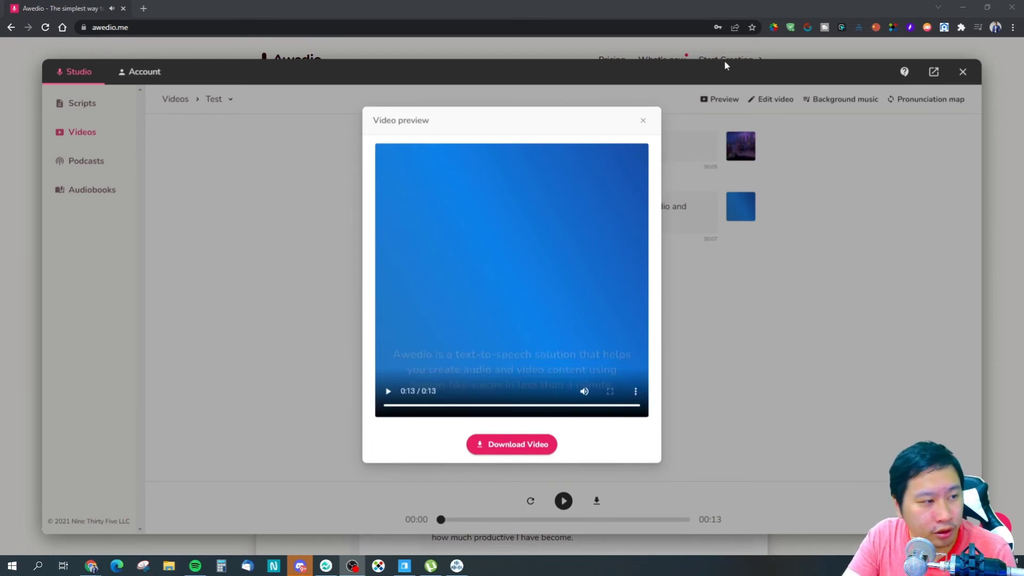
click(643, 120)
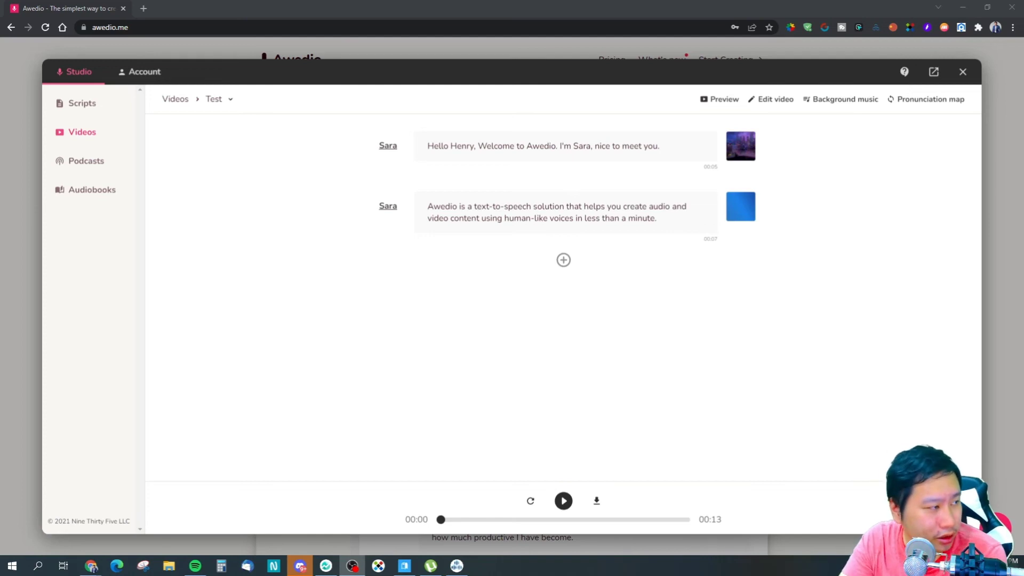
- Open the Test podcast show and view its public page, returning to the studio
click(107, 172)
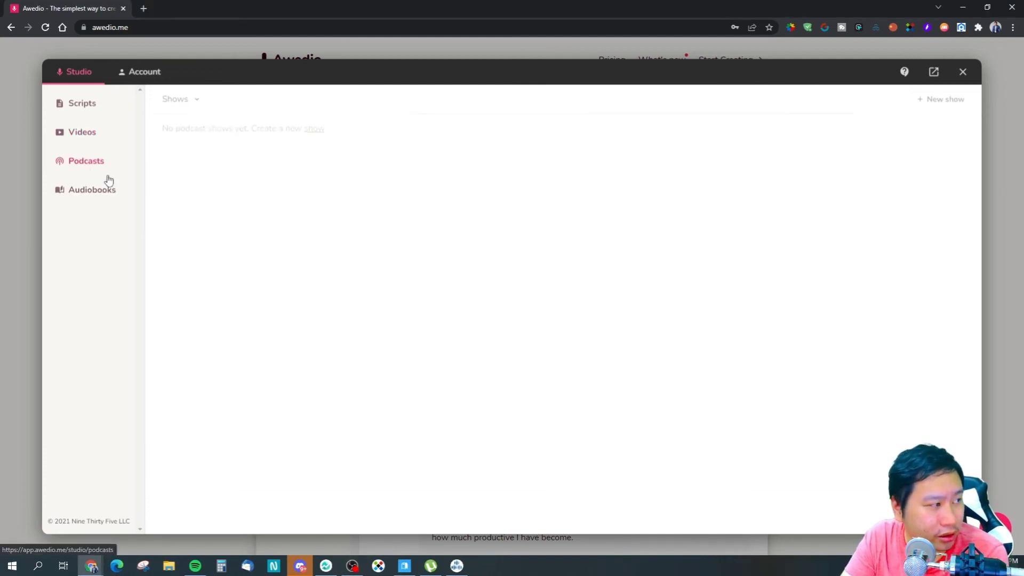
click(384, 174)
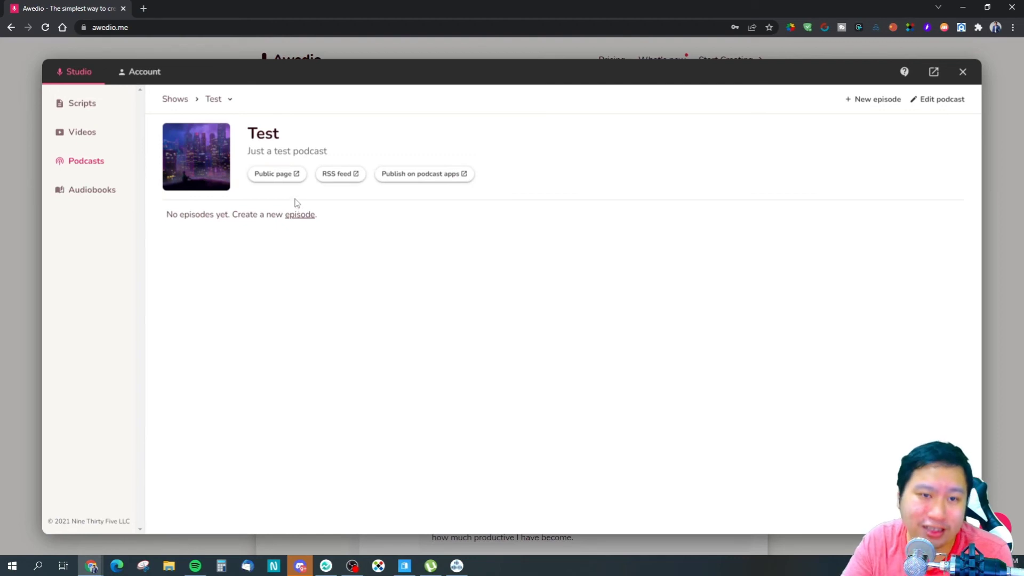
click(266, 181)
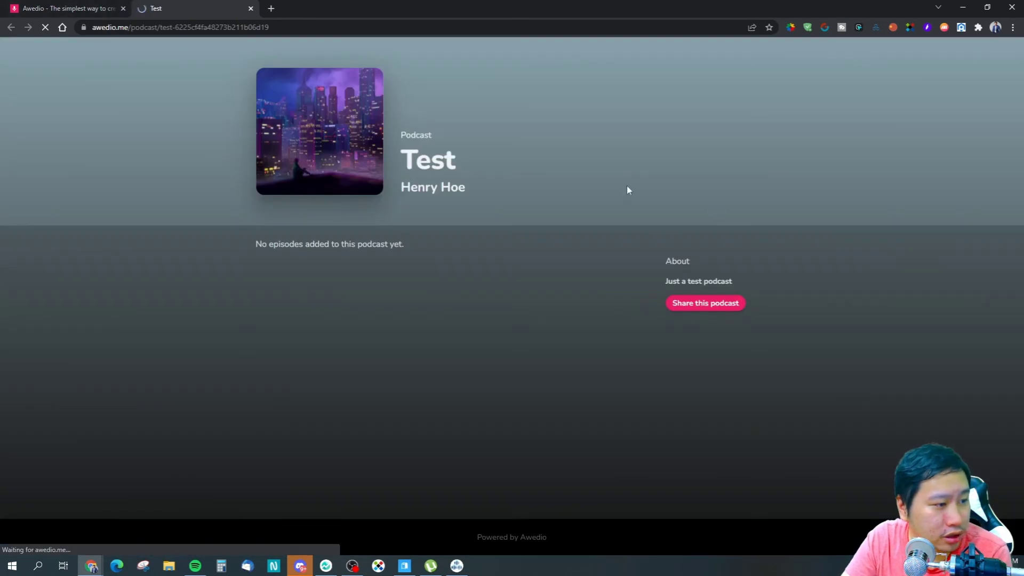
key(ctrl+shift+Tab)
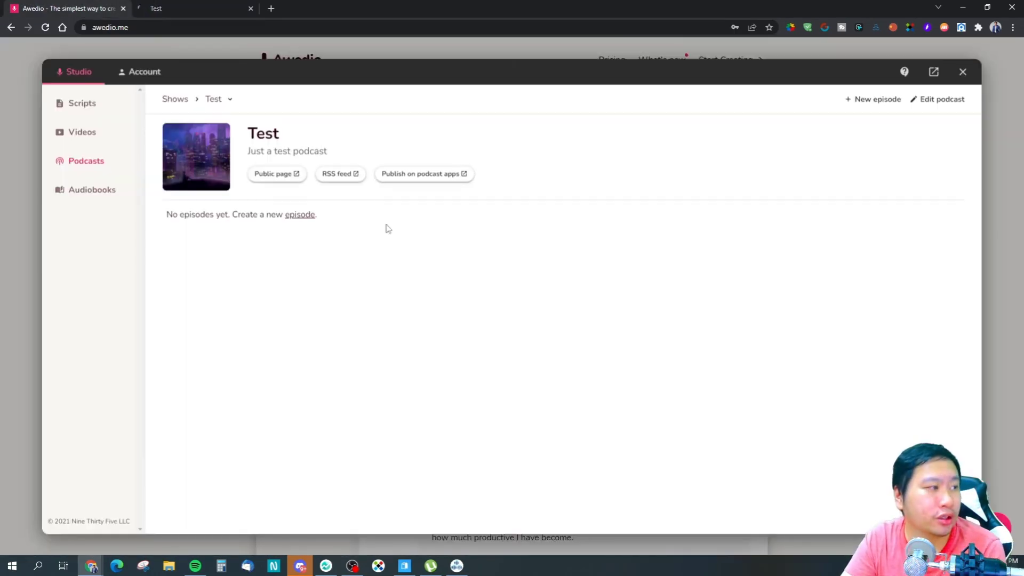
- View the Test podcast's RSS feed and the guide to publishing on podcast apps, returning to the studio
click(337, 172)
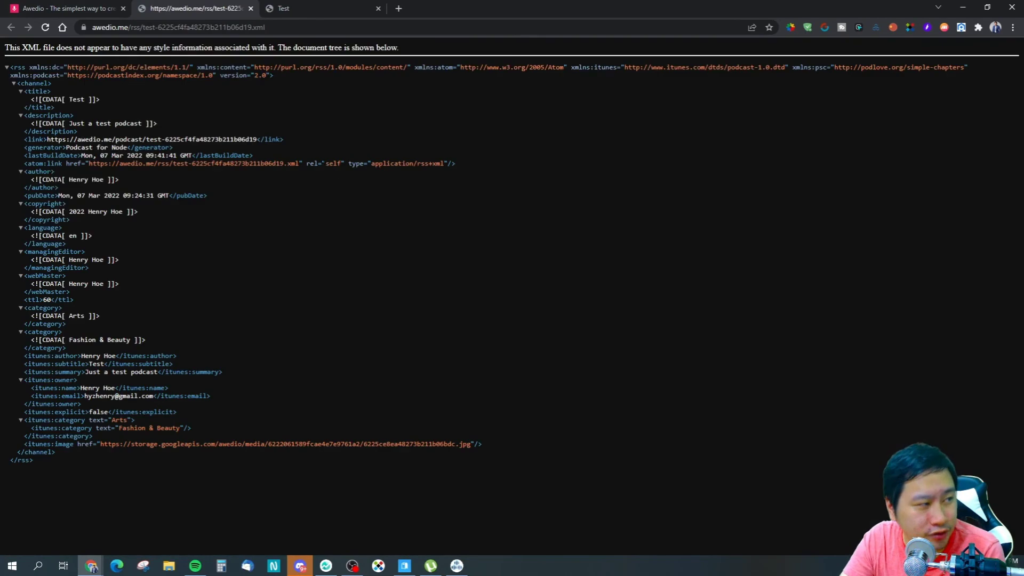
click(95, 4)
click(310, 5)
click(203, 5)
click(93, 4)
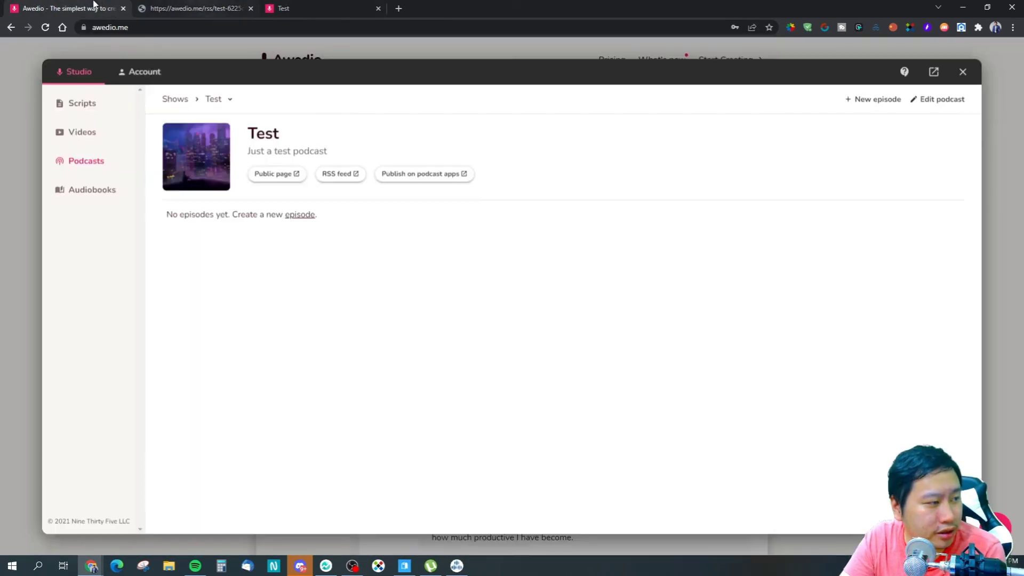
click(410, 176)
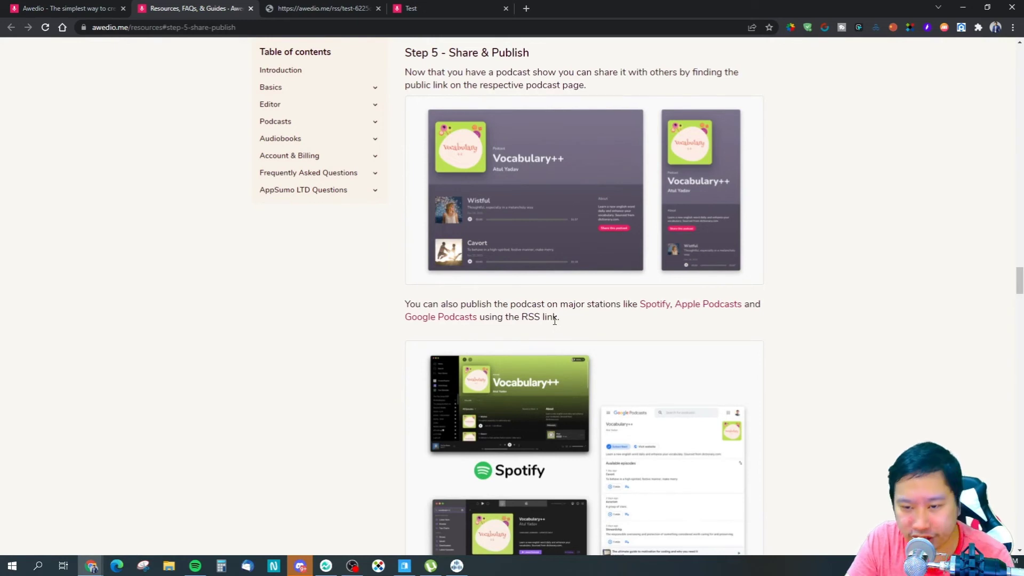
click(67, 7)
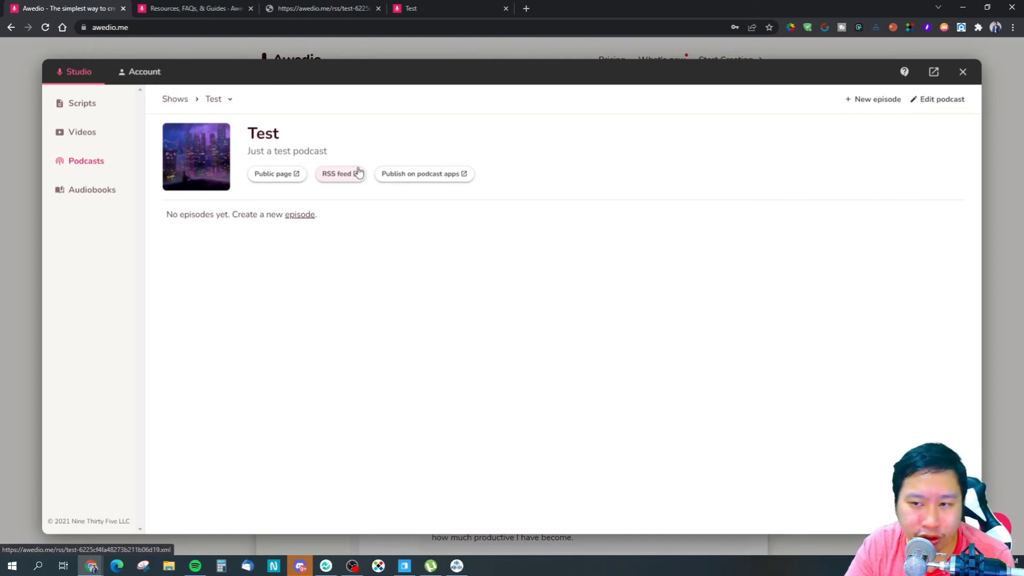
- Create and save a new episode titled "Test" with the description "123" in the Test podcast
click(867, 100)
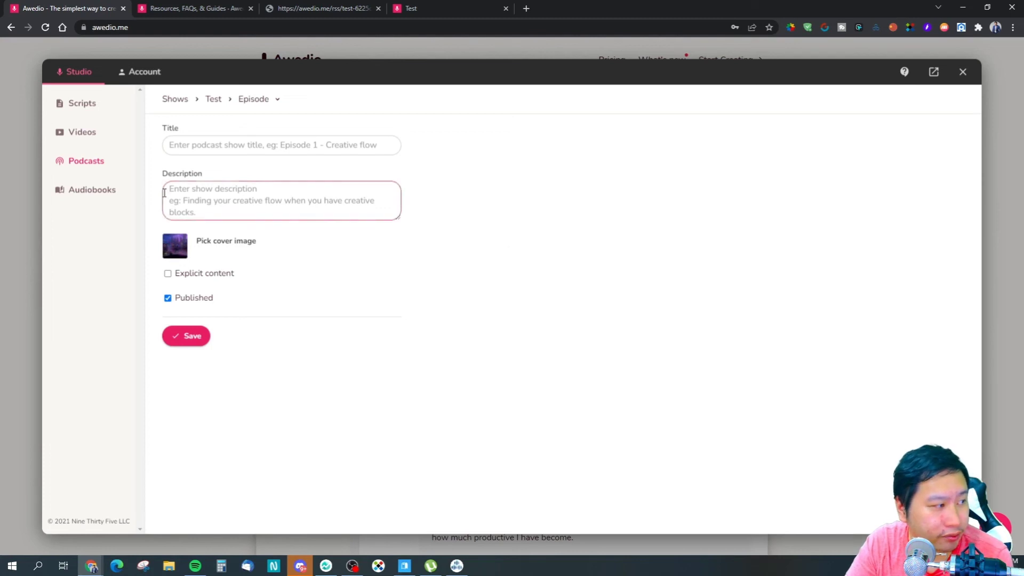
click(293, 147)
text(Test)
click(277, 205)
text(123)
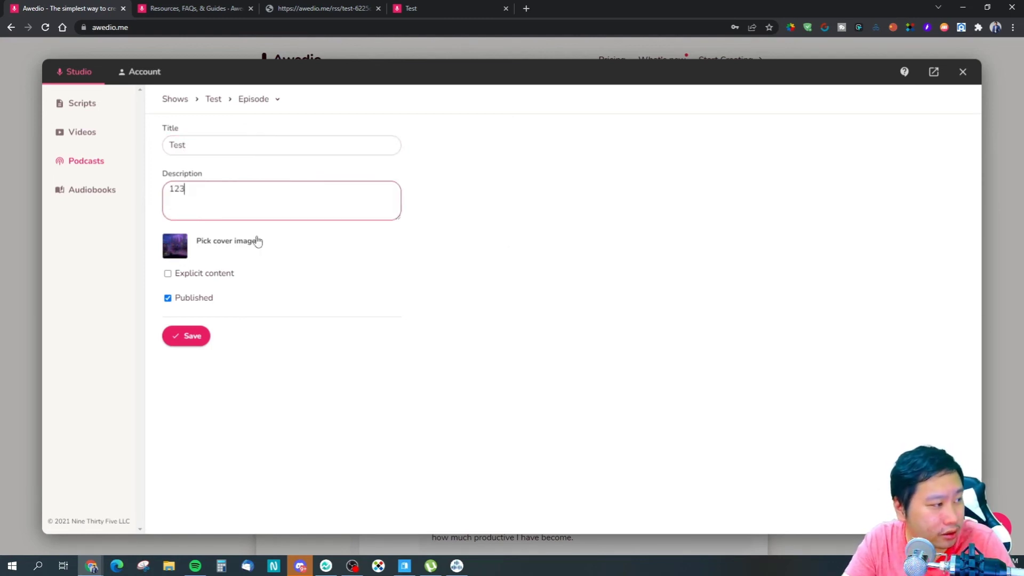
click(182, 336)
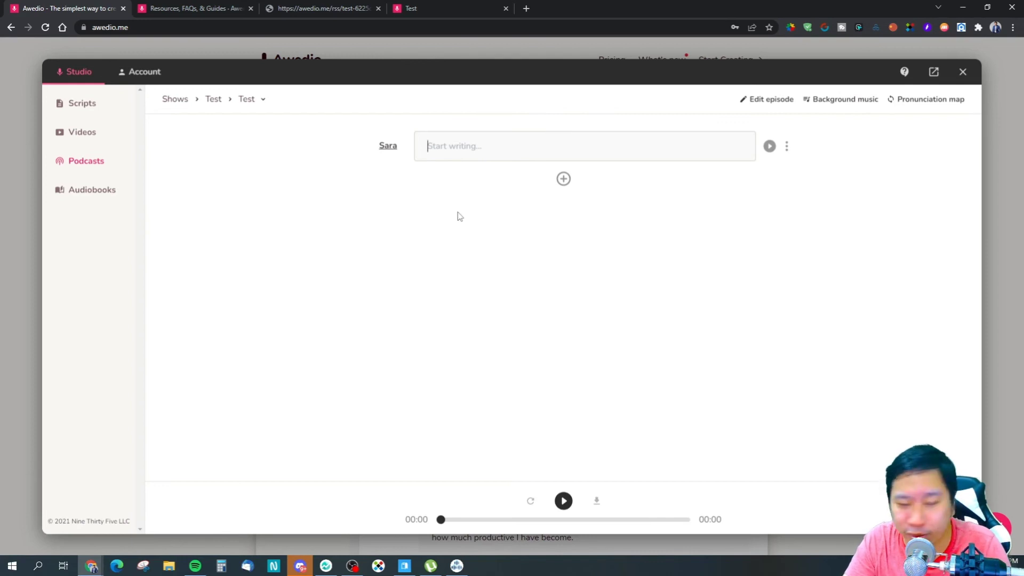
- Start a new audiobook and enter "Test" as its name, author and description
click(77, 191)
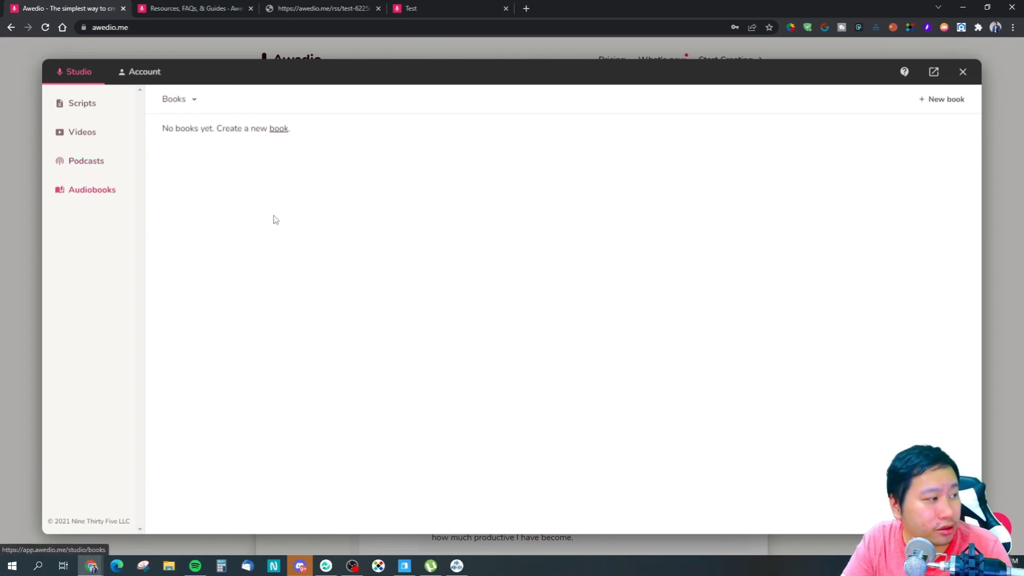
click(278, 129)
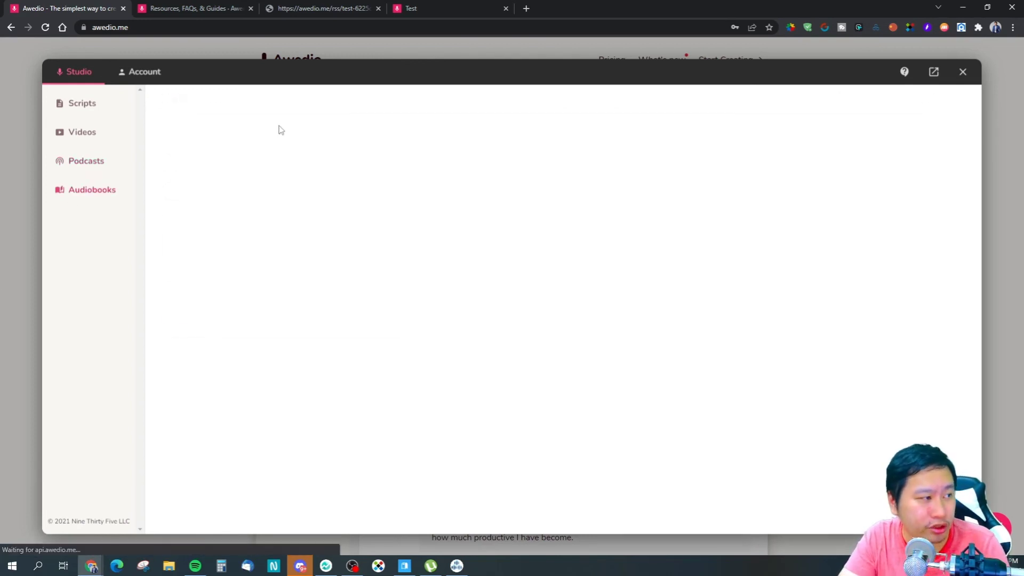
click(263, 146)
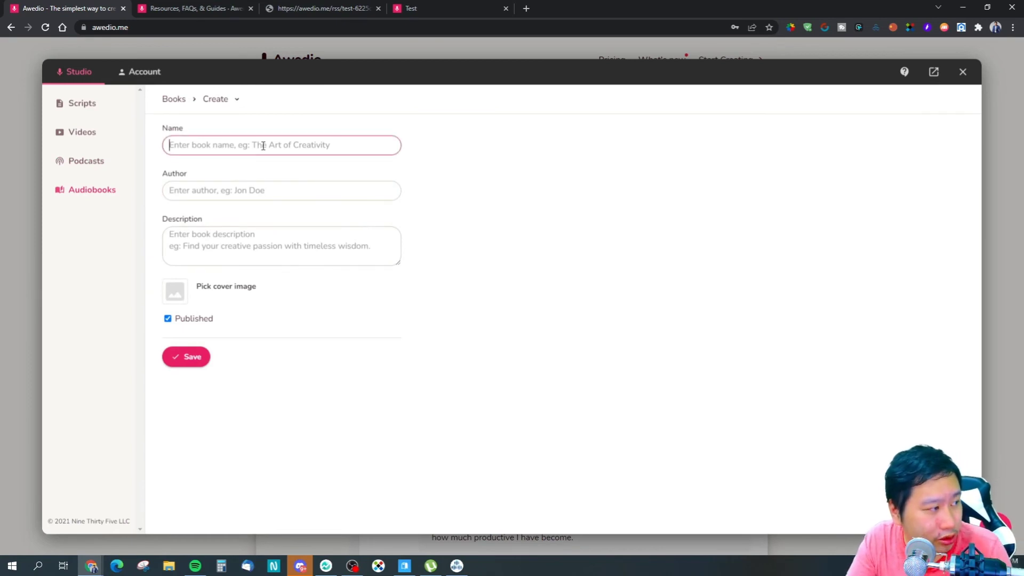
text(Test)
key(Tab)
text(Test)
key(Tab)
text(Test)
- Use blue-gradient-background.png from the library as the audiobook's cover image and save the book
click(213, 287)
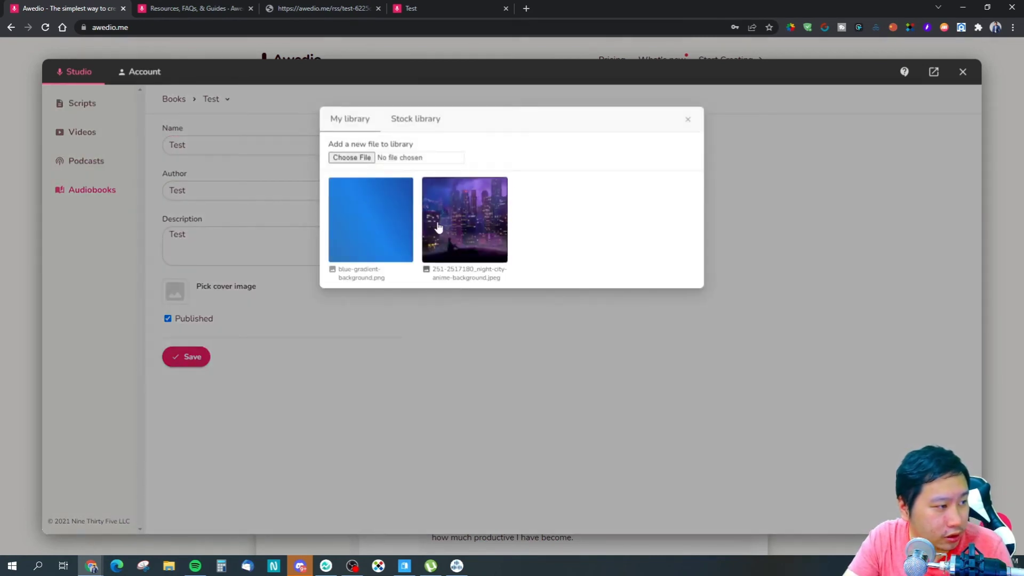
click(438, 228)
click(187, 357)
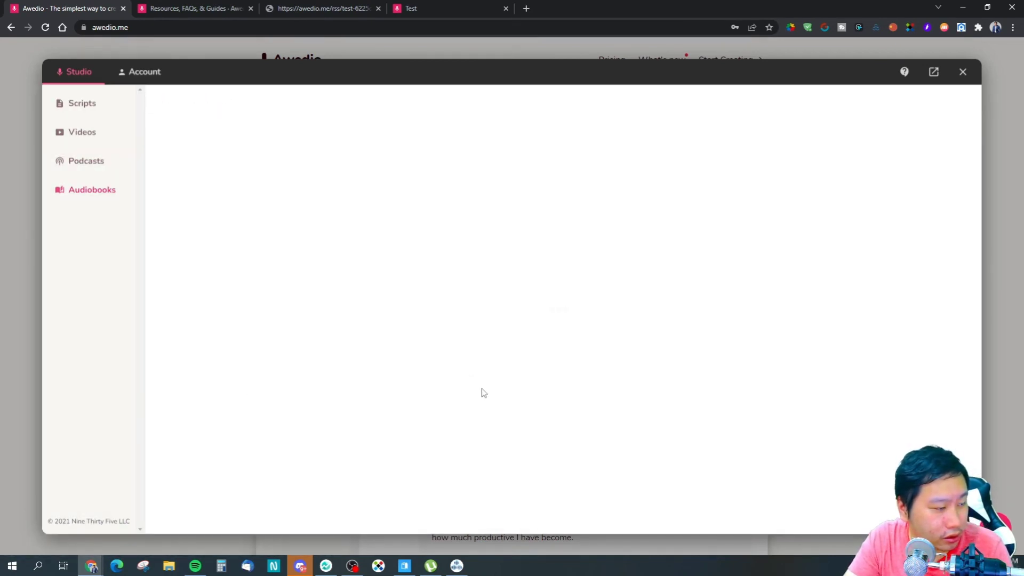
- View the Test audiobook's public page and return to the book in the studio
click(281, 172)
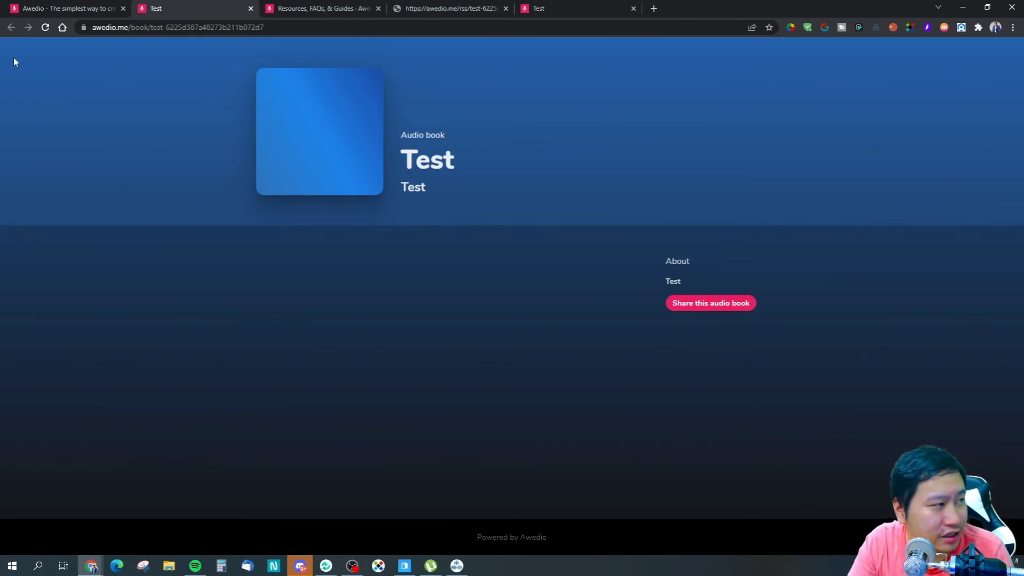
click(52, 5)
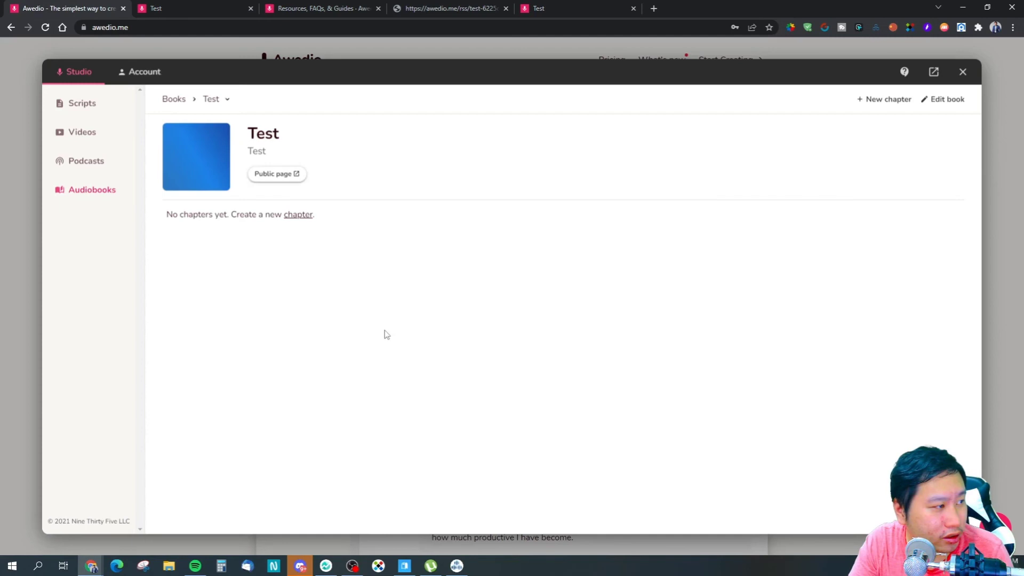
click(181, 6)
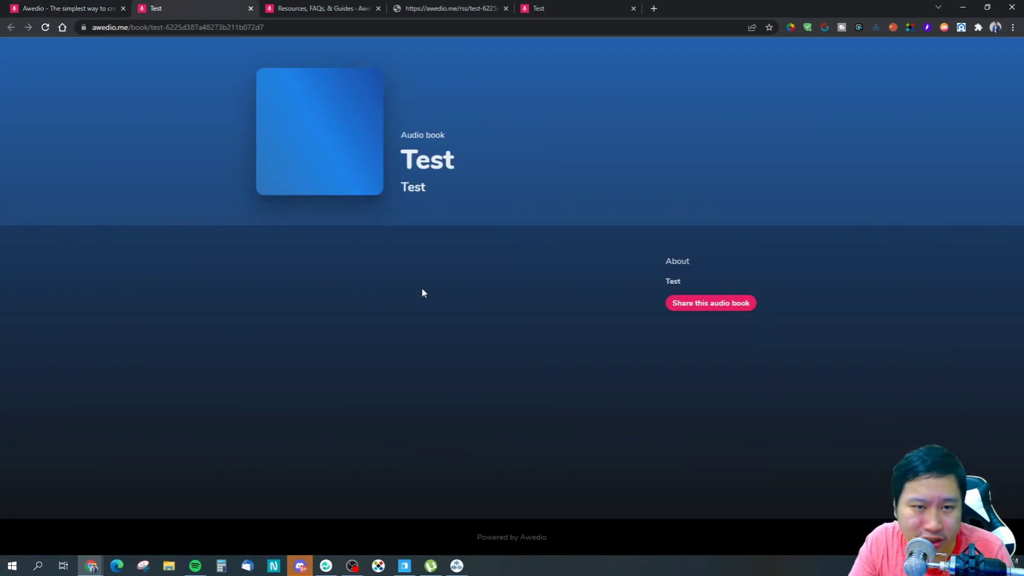
click(53, 4)
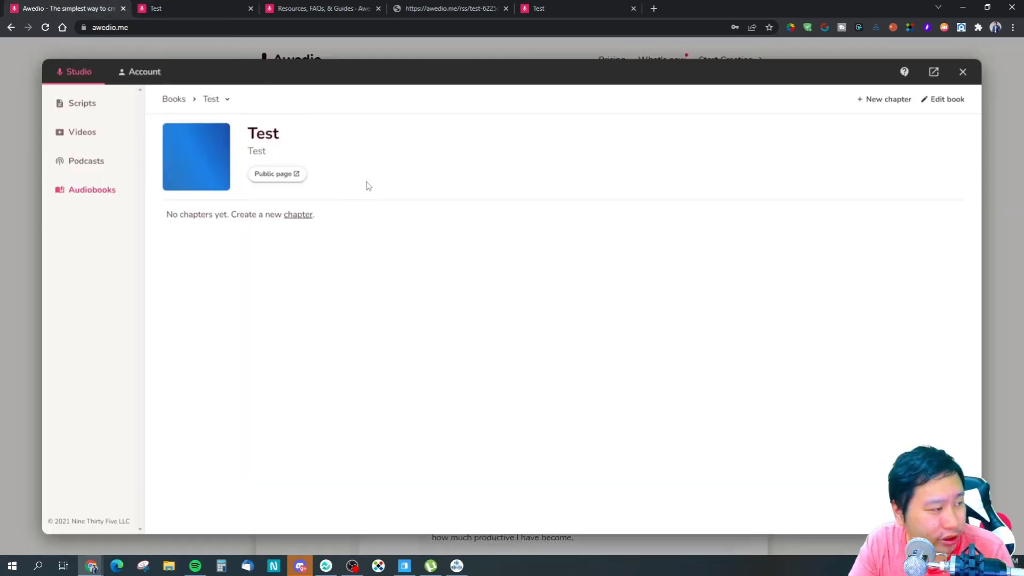
- Create and save a new chapter named "Chapter 1" in the Test audiobook
click(298, 216)
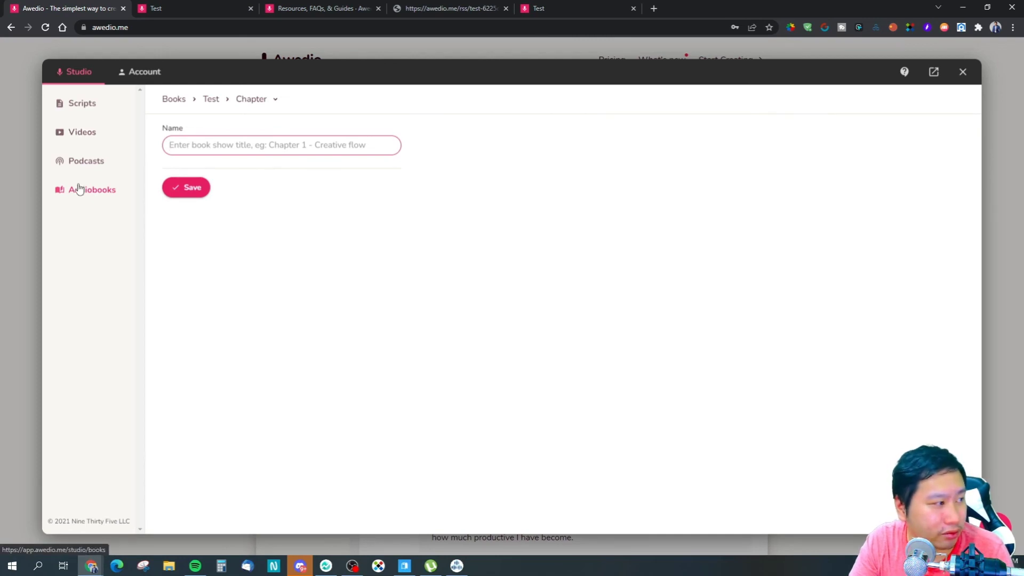
key(ctrl+Tab)
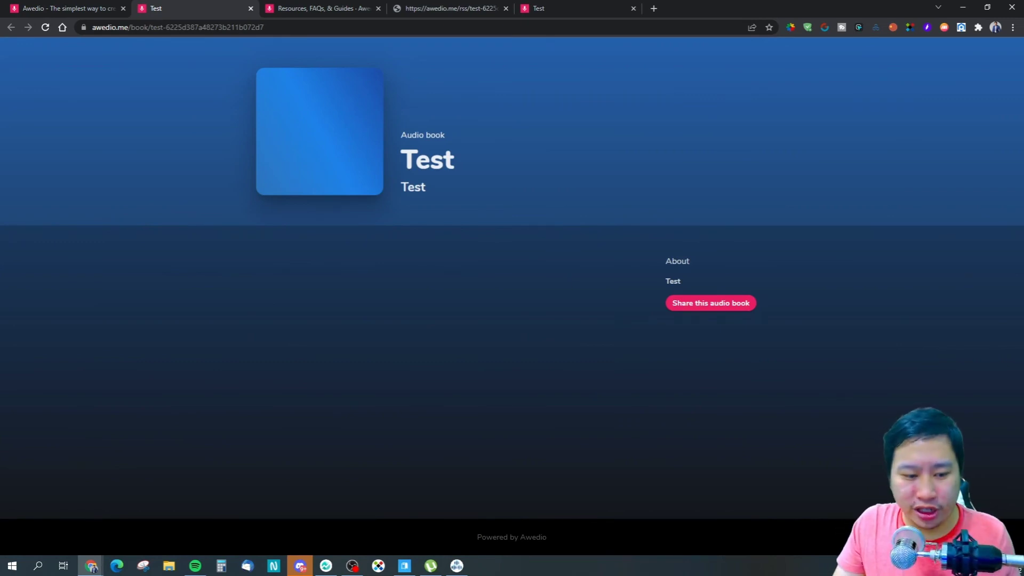
key(ctrl+shift+Tab)
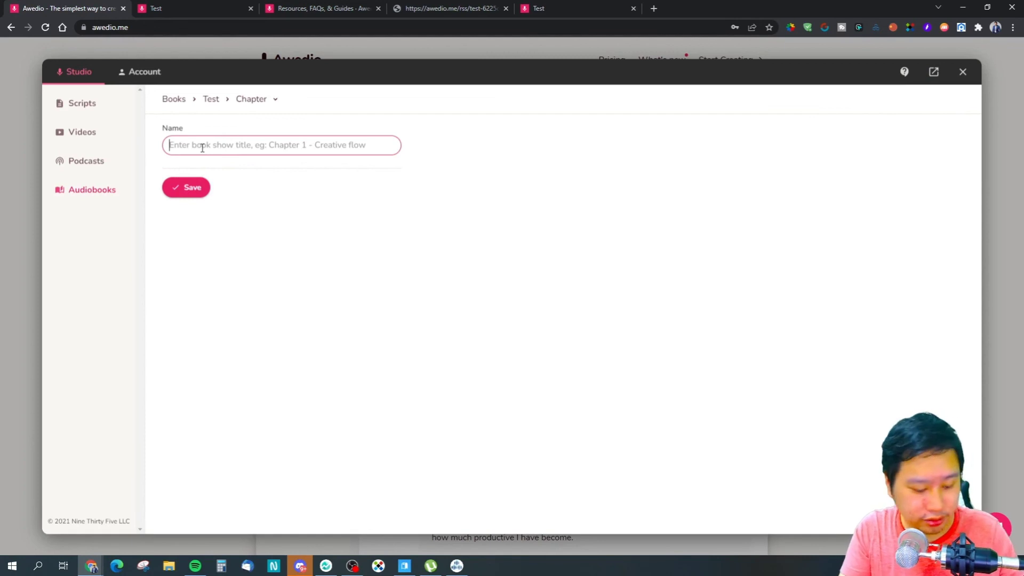
text(Chapter 1)
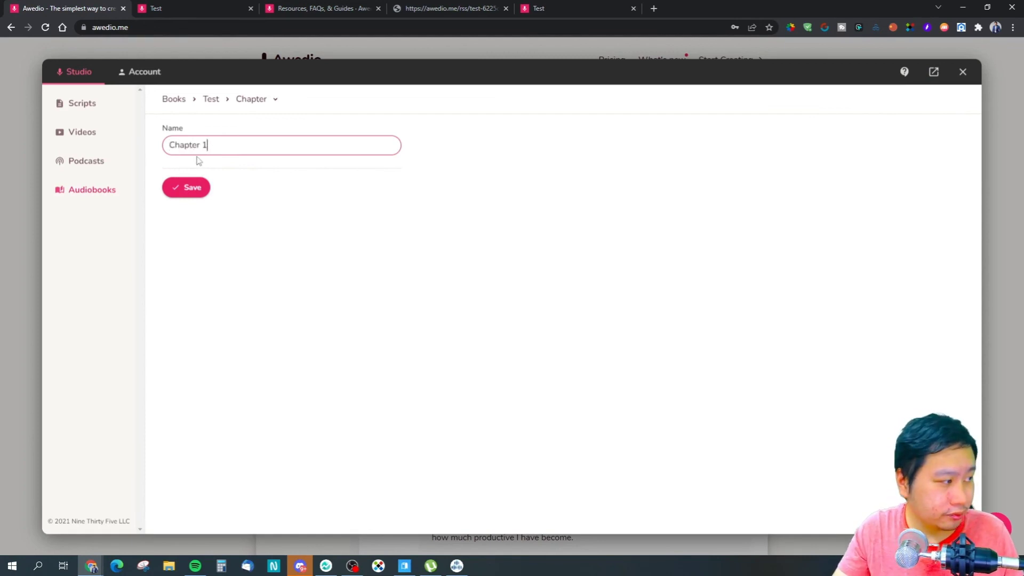
click(186, 188)
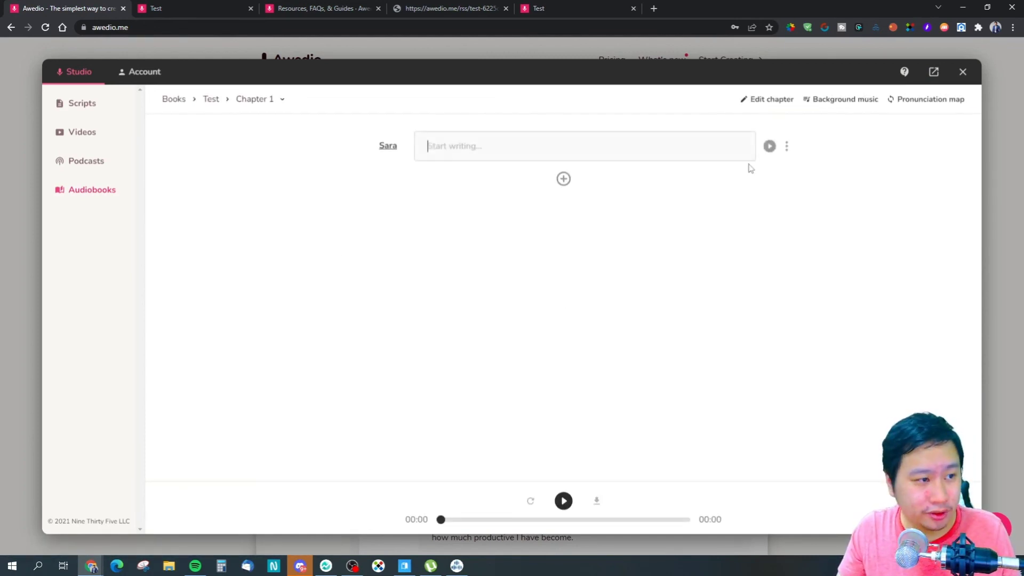